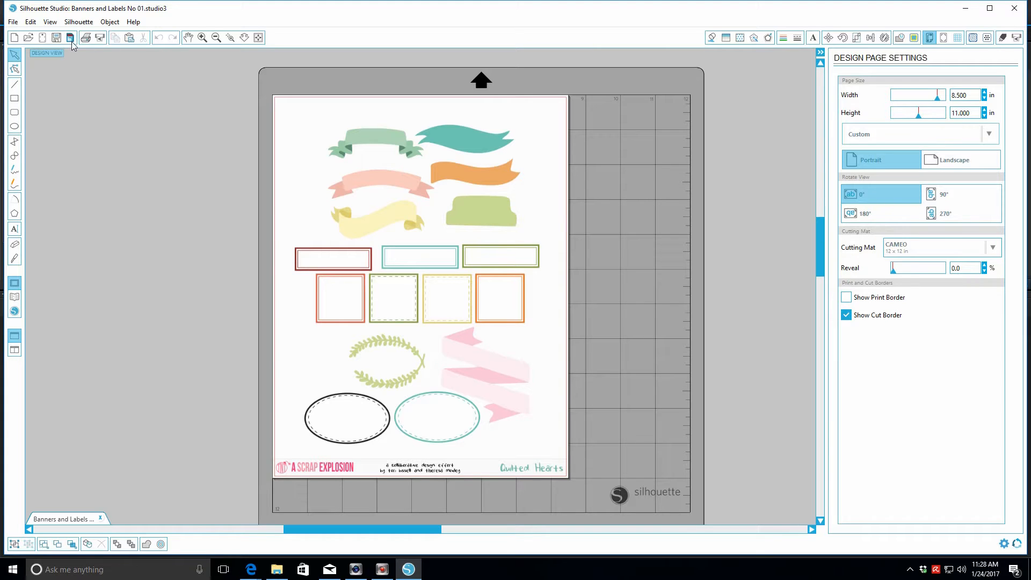
click(14, 22)
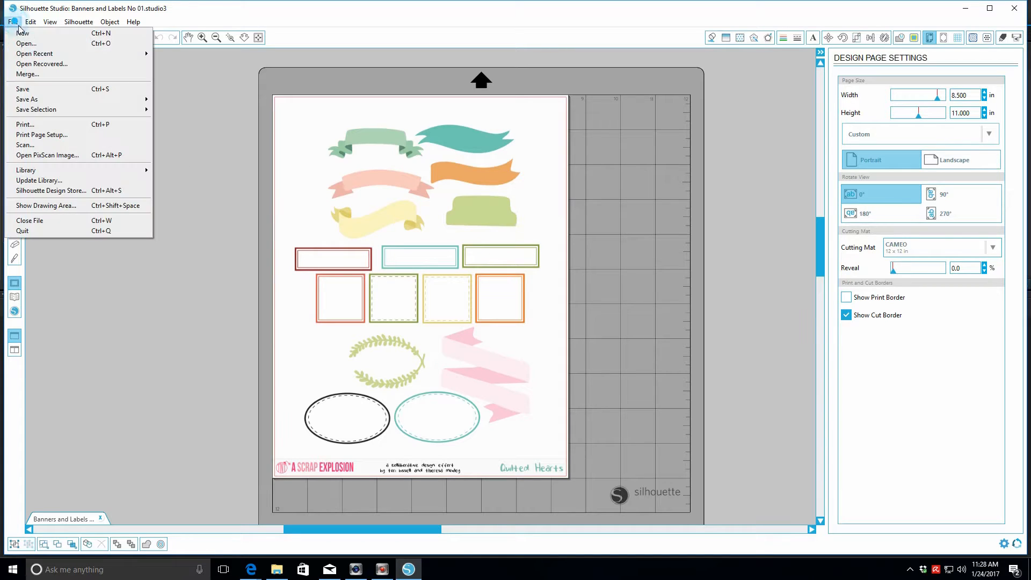
click(49, 125)
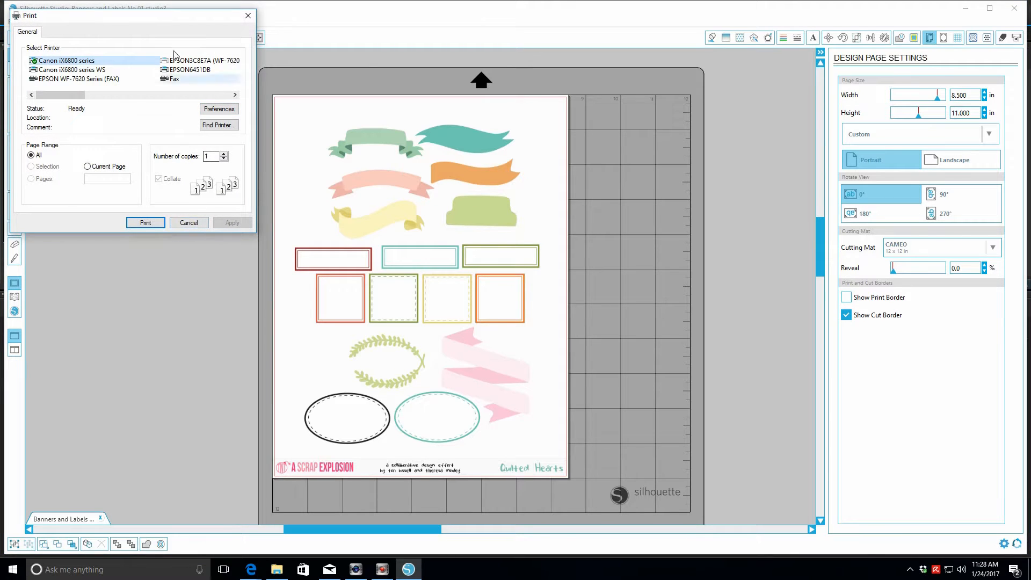
click(180, 226)
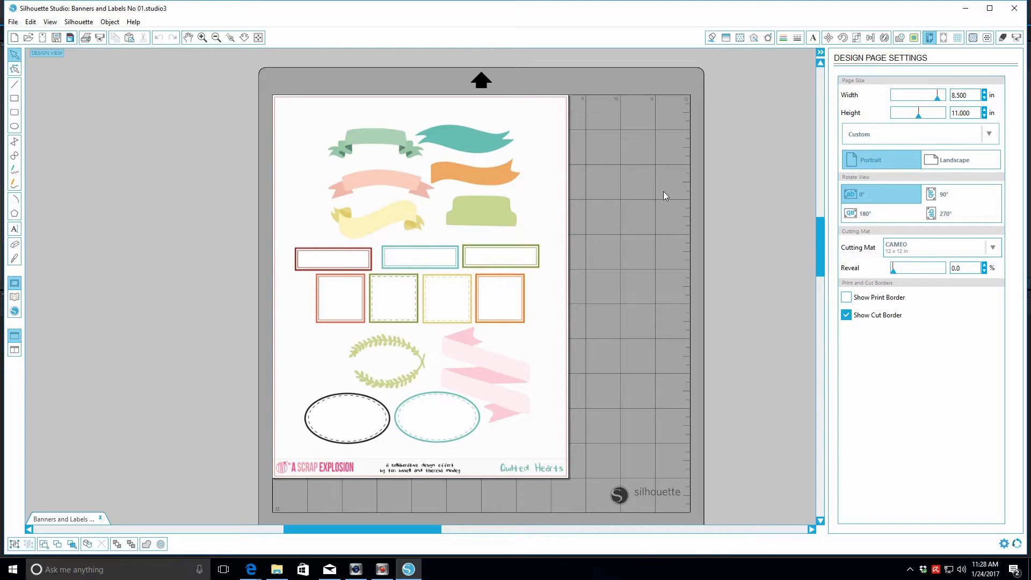
Step: Select a trace area around all the banners and labels, leaving out the logo strip at the page's lower edge
click(944, 37)
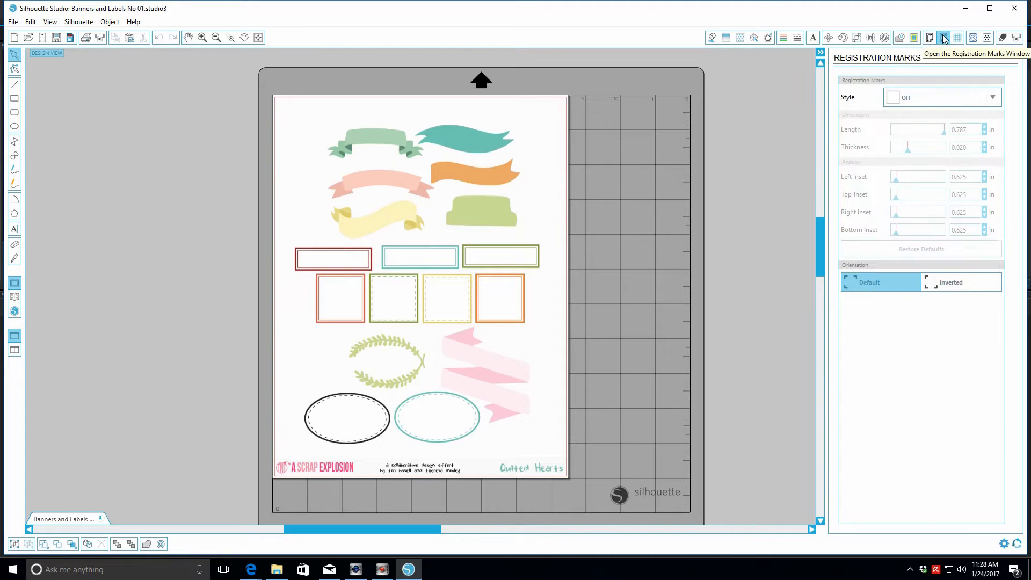
click(915, 38)
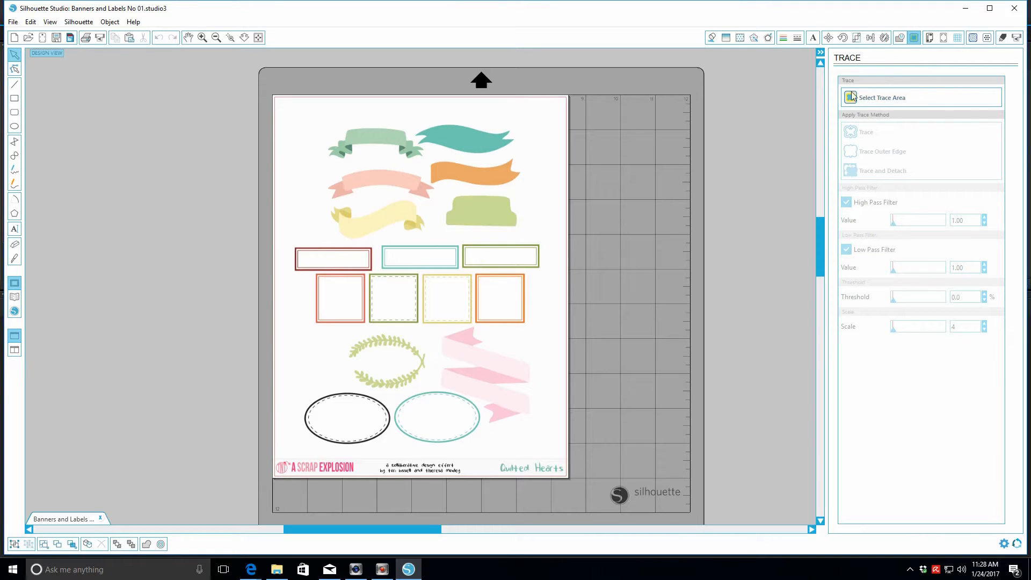
click(851, 97)
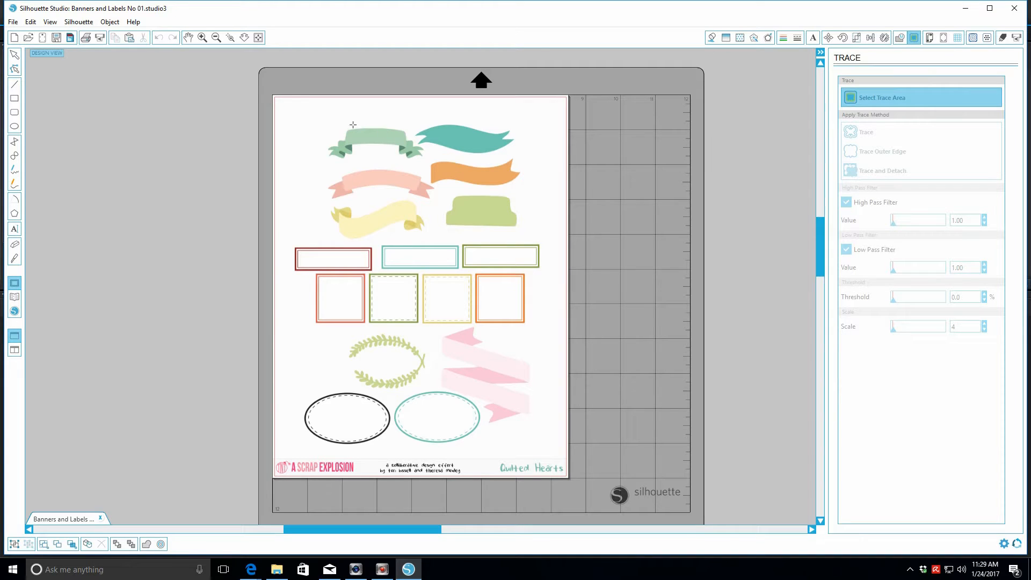
mouse_move(280, 102)
mouse_down()
mouse_move(454, 352)
mouse_move(561, 459)
mouse_up()
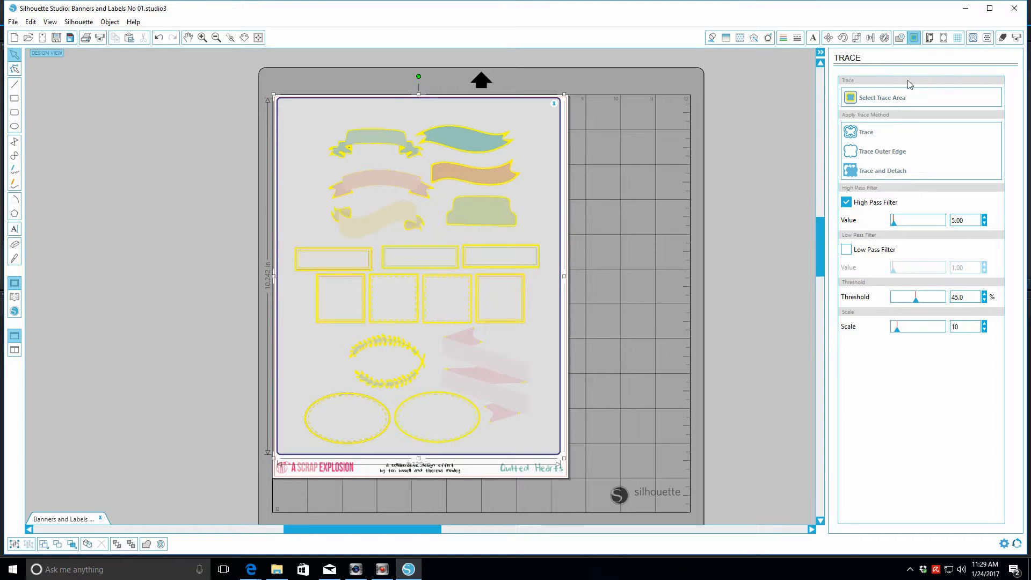
Step: Add Type 1 registration marks to the page
click(943, 38)
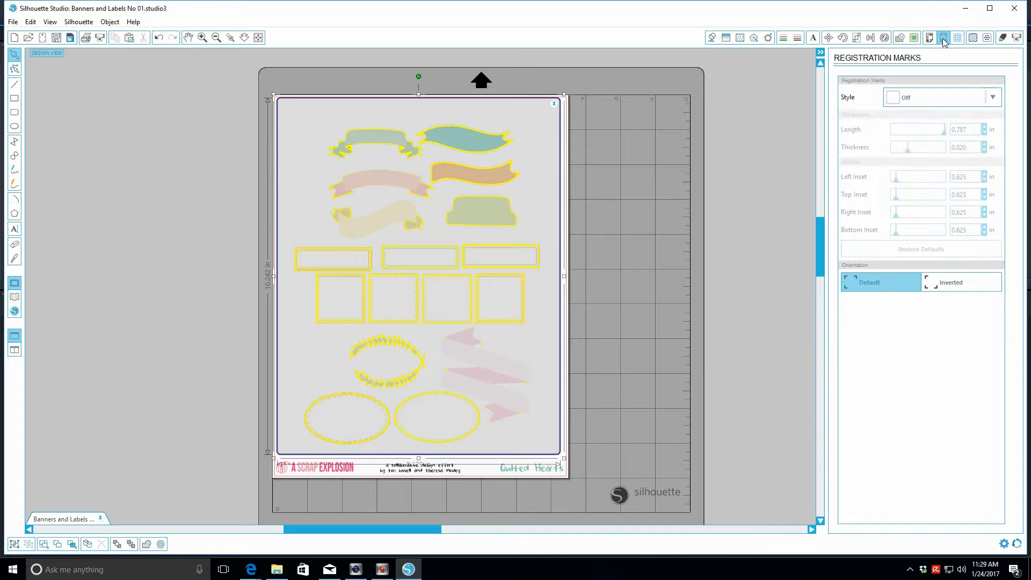
click(991, 99)
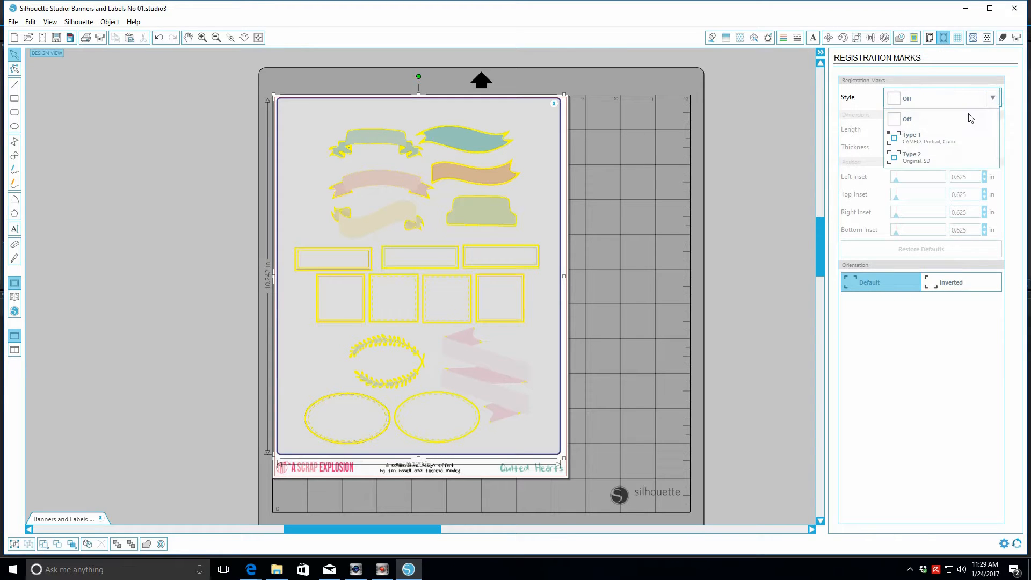
click(915, 130)
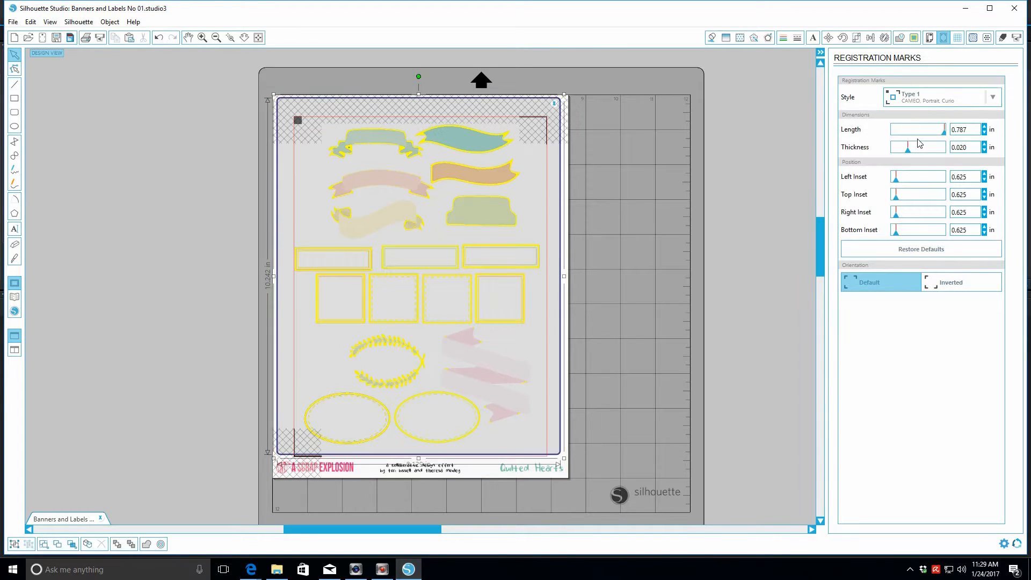
Step: Return to the trace settings and turn off the High Pass Filter
click(913, 38)
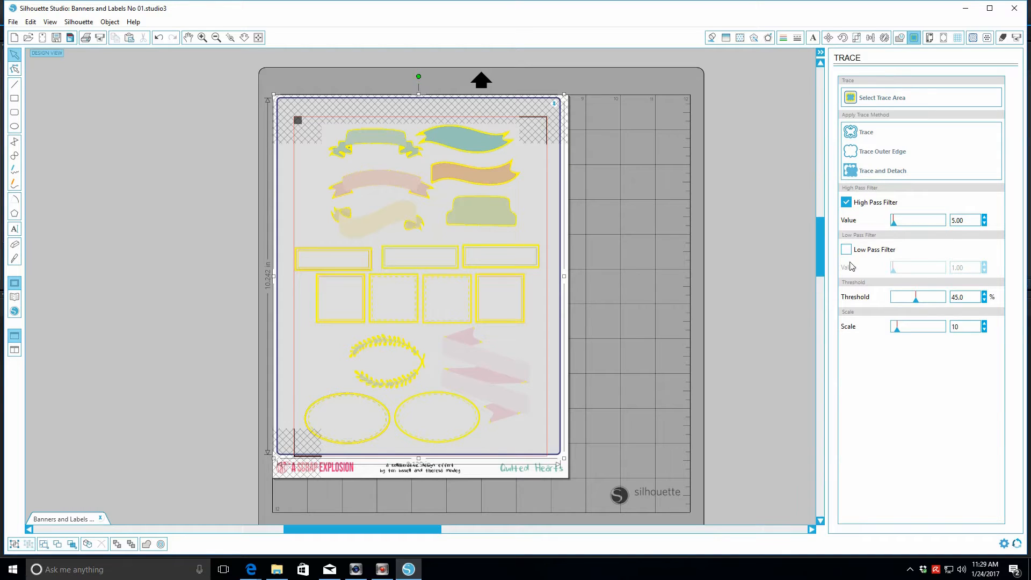
click(847, 204)
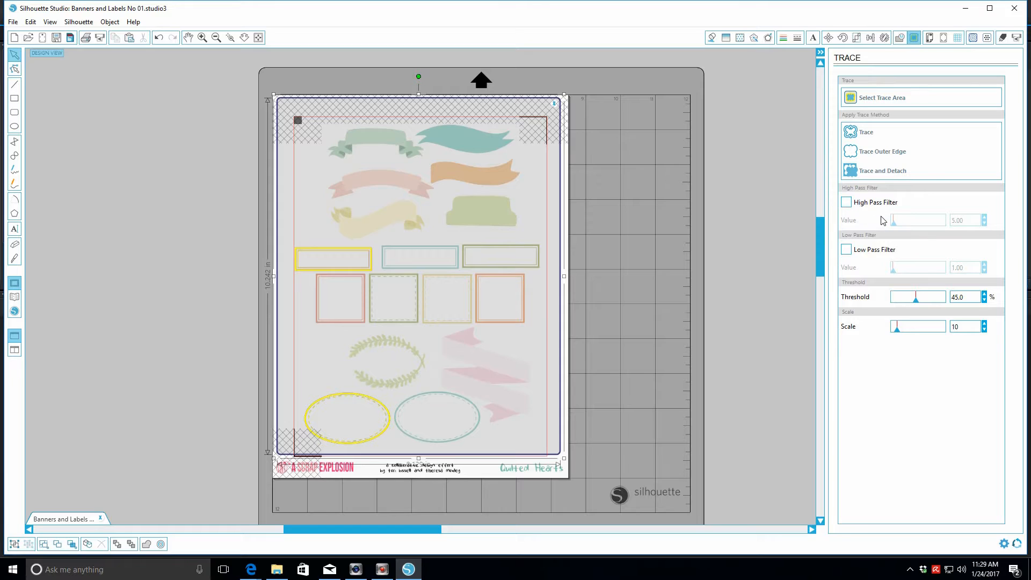
Step: Try the Low Pass Filter on the trace preview at values such as 206 and 240, and turn it off again
click(847, 250)
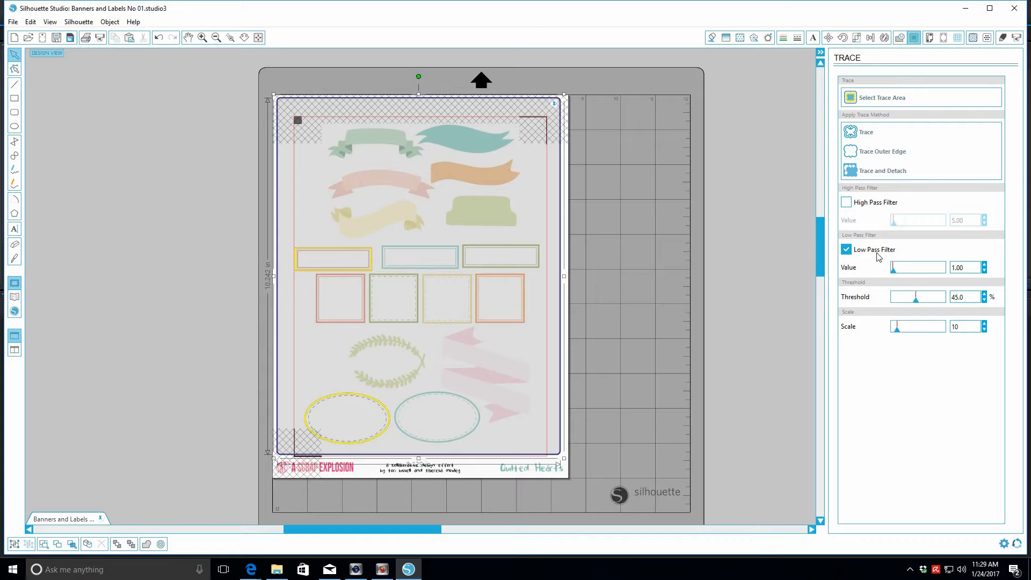
drag(893, 270, 926, 276)
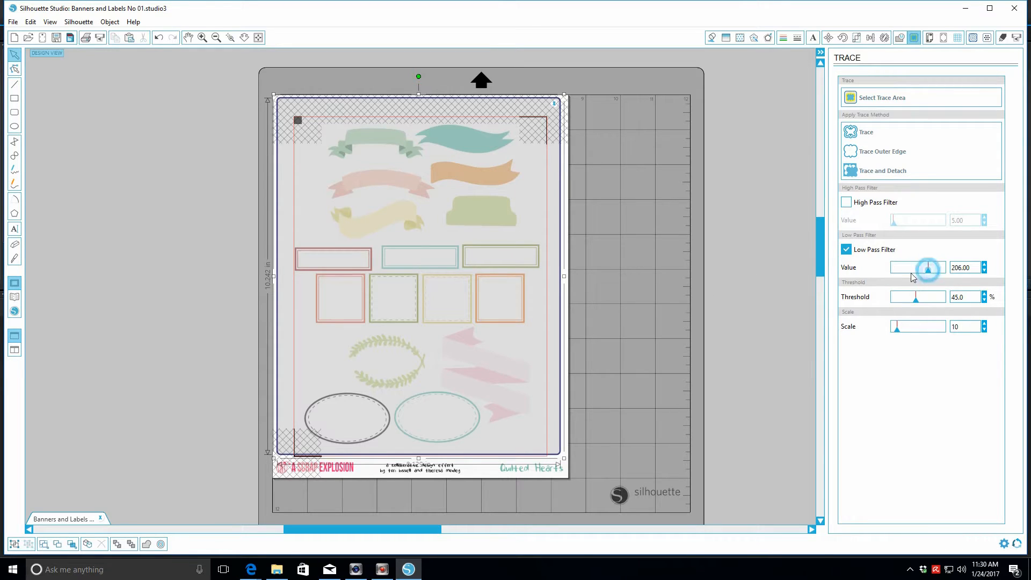
drag(928, 270, 888, 276)
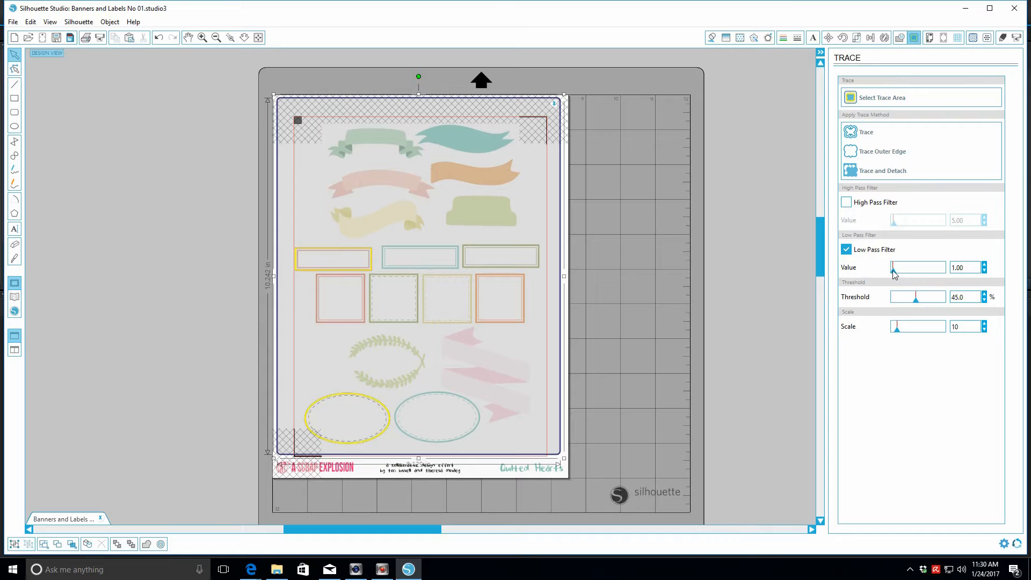
drag(894, 274, 934, 274)
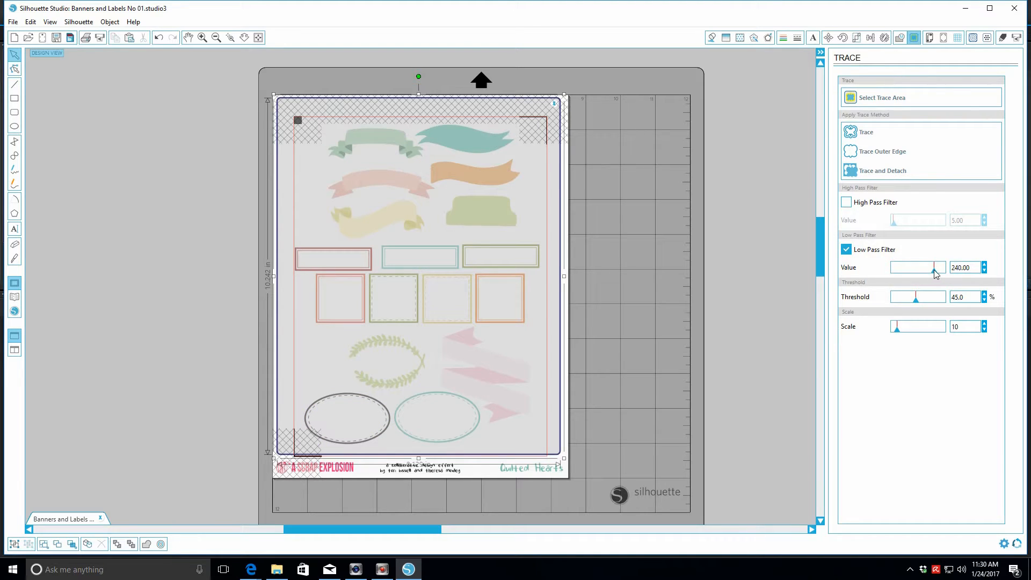
drag(935, 272, 881, 272)
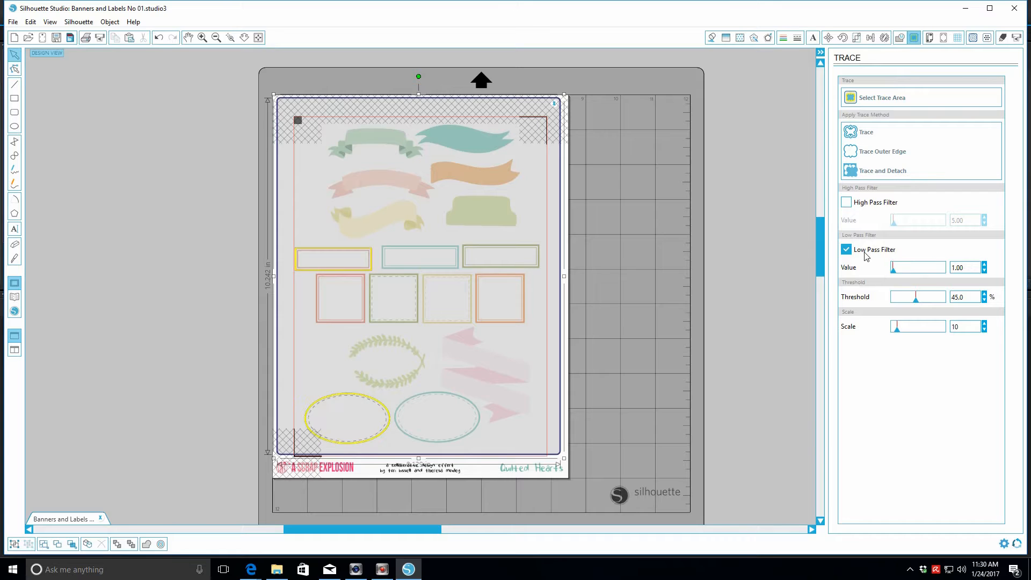
click(846, 250)
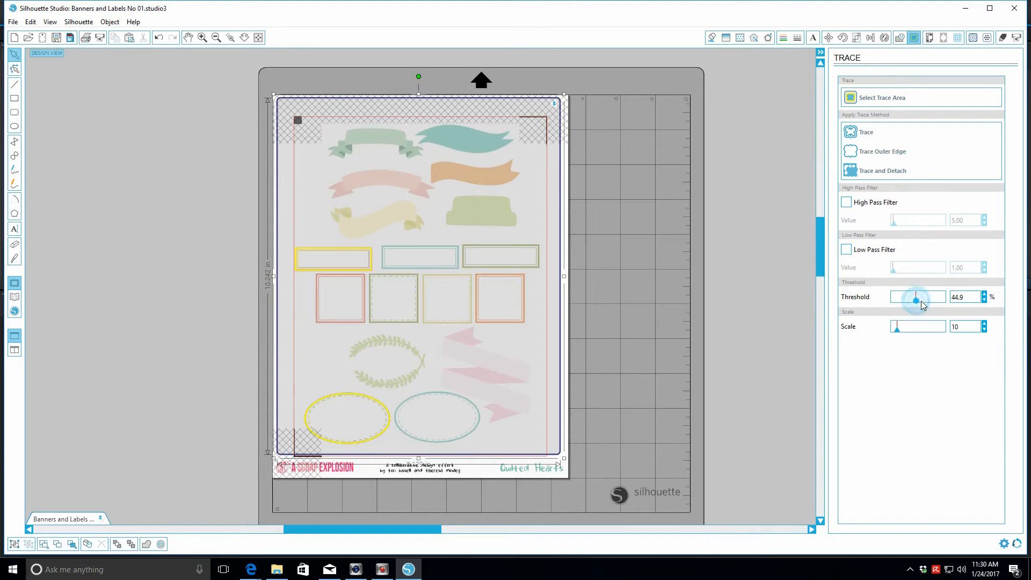
Step: Try trace thresholds of 99.6% and 94.4% on the banners and labels
drag(930, 304, 944, 300)
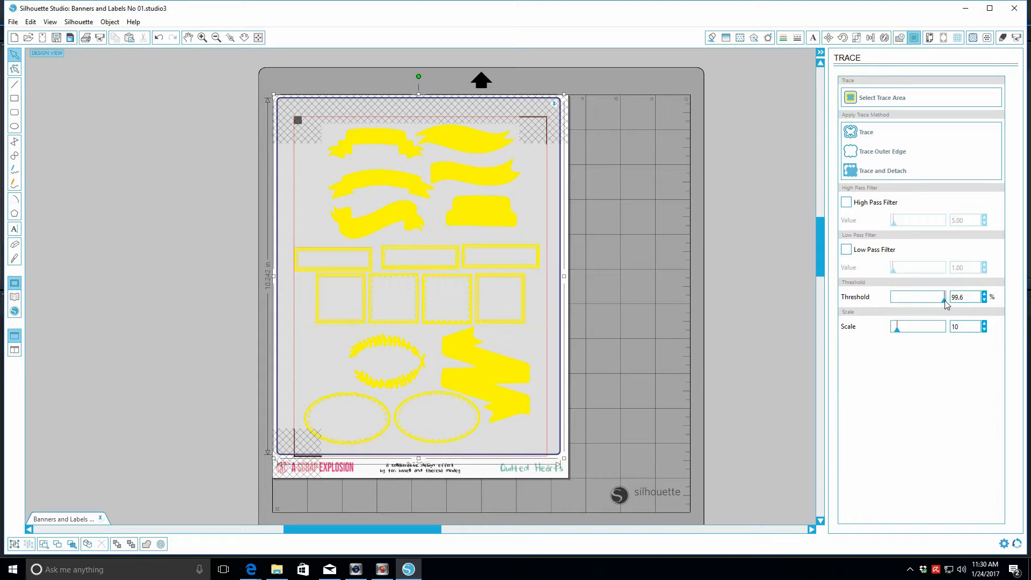
drag(945, 301, 942, 302)
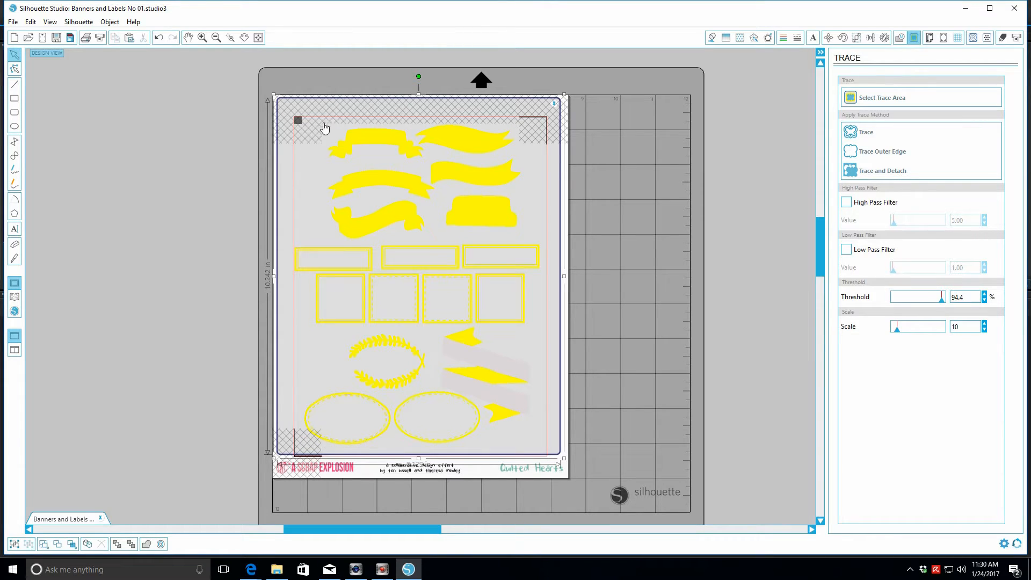
Step: Undo an accidental shift of the design image, and try shrinking the trace area from its lower-left corner before enlarging it again
drag(566, 149, 569, 149)
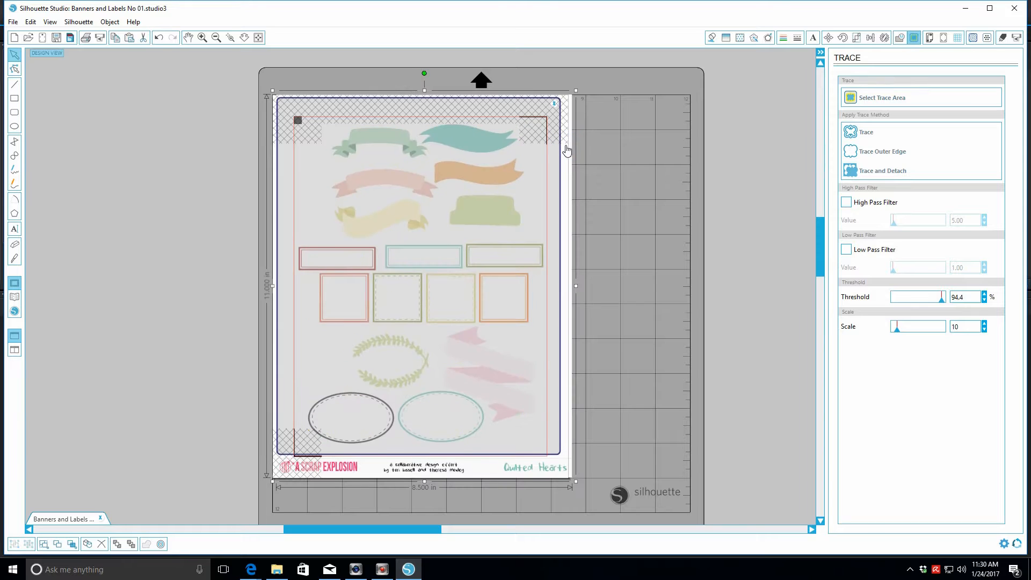
click(159, 39)
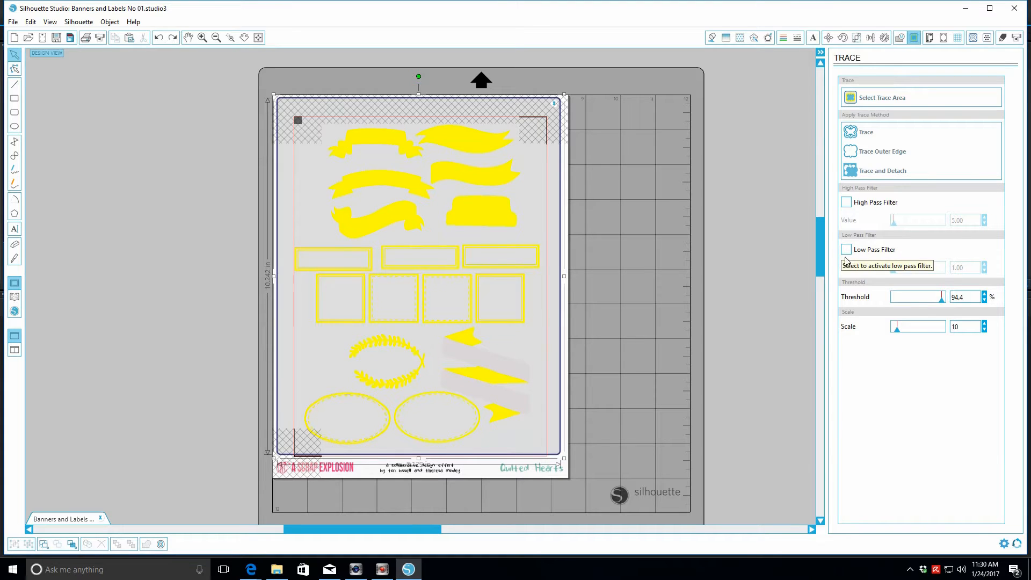
drag(274, 458, 280, 450)
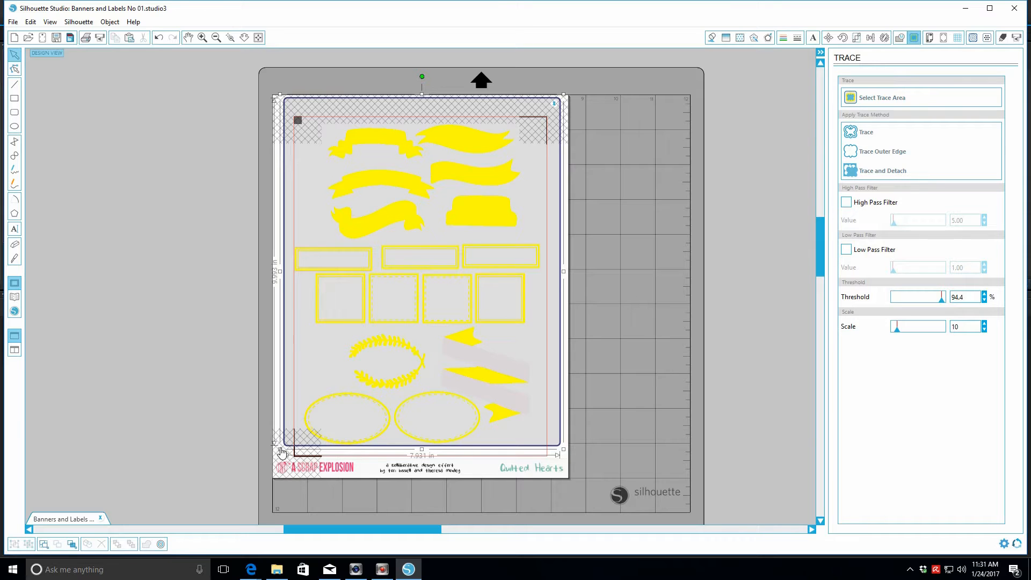
drag(281, 453, 274, 458)
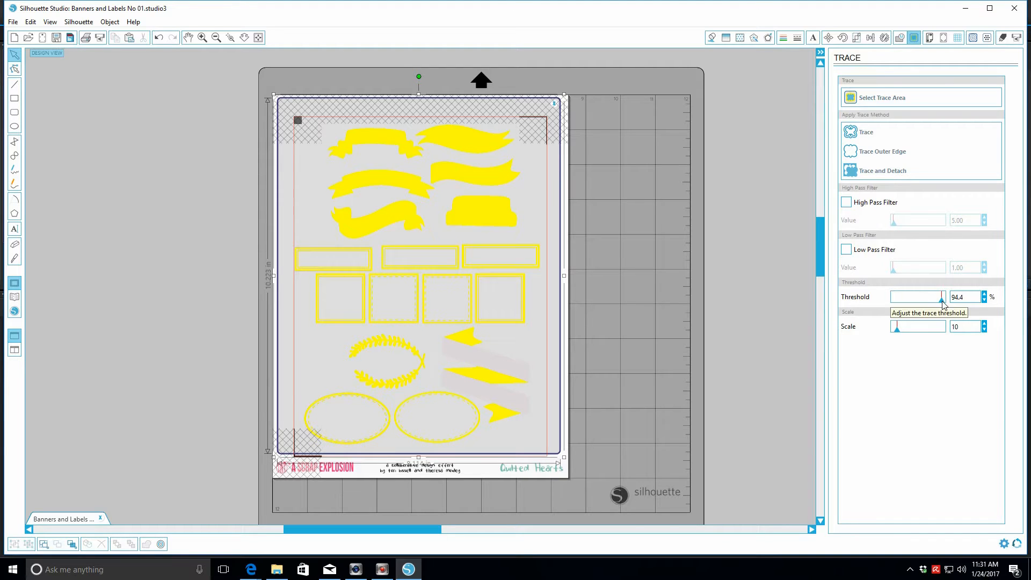
Step: Set the trace threshold to 98.5% and the scale to 9, and trace the outer edges of the banners and labels
drag(943, 301, 944, 301)
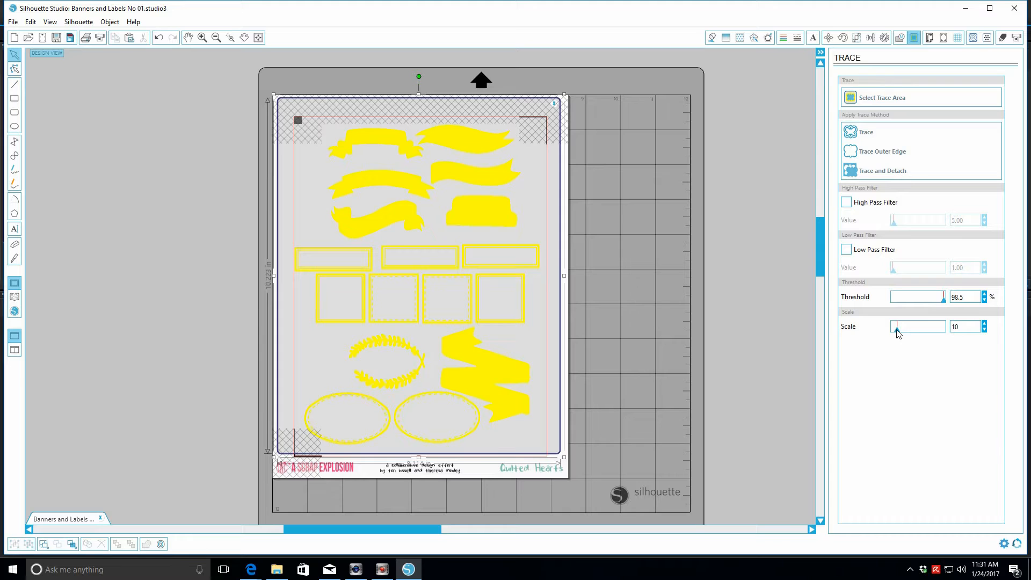
mouse_move(897, 329)
mouse_down()
mouse_move(939, 330)
mouse_move(898, 338)
mouse_up()
click(858, 154)
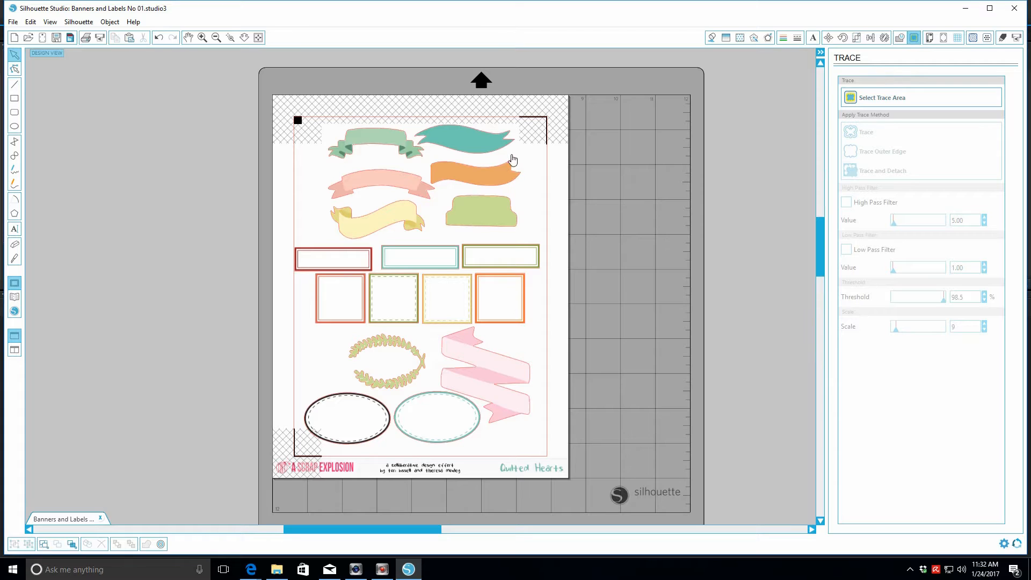
Step: Move the original design image off the page to the right, away from the traced cut lines
click(448, 139)
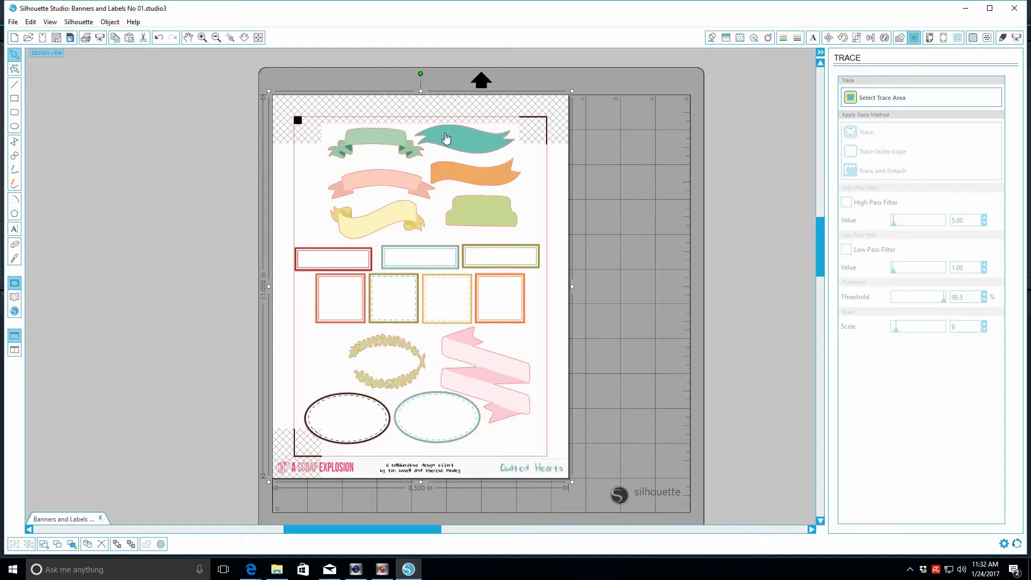
mouse_move(446, 139)
mouse_down()
mouse_move(654, 161)
mouse_move(690, 180)
mouse_up()
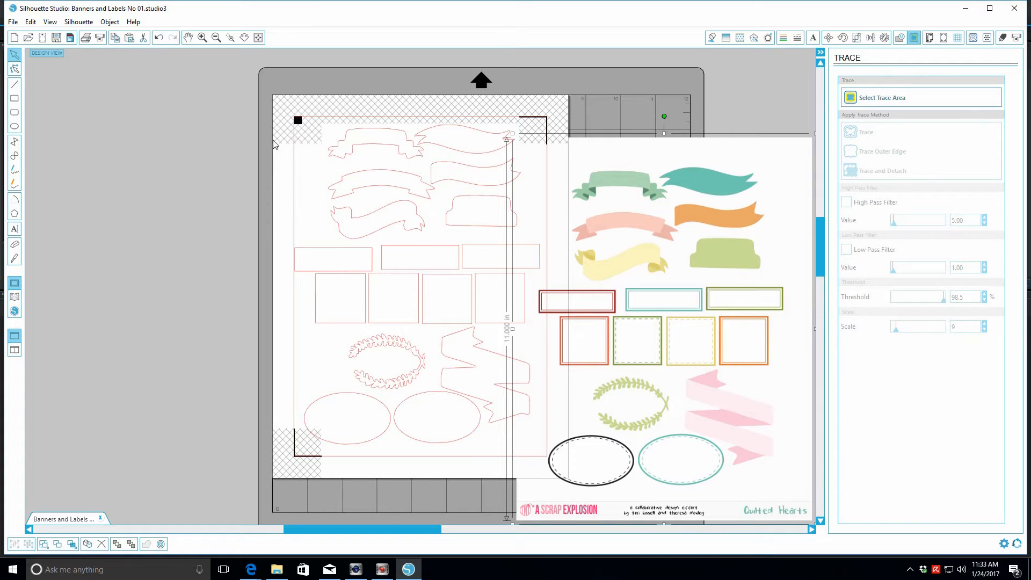
Step: Put the traced outlines into point editing and examine the edit points on the label and banner shapes
click(202, 37)
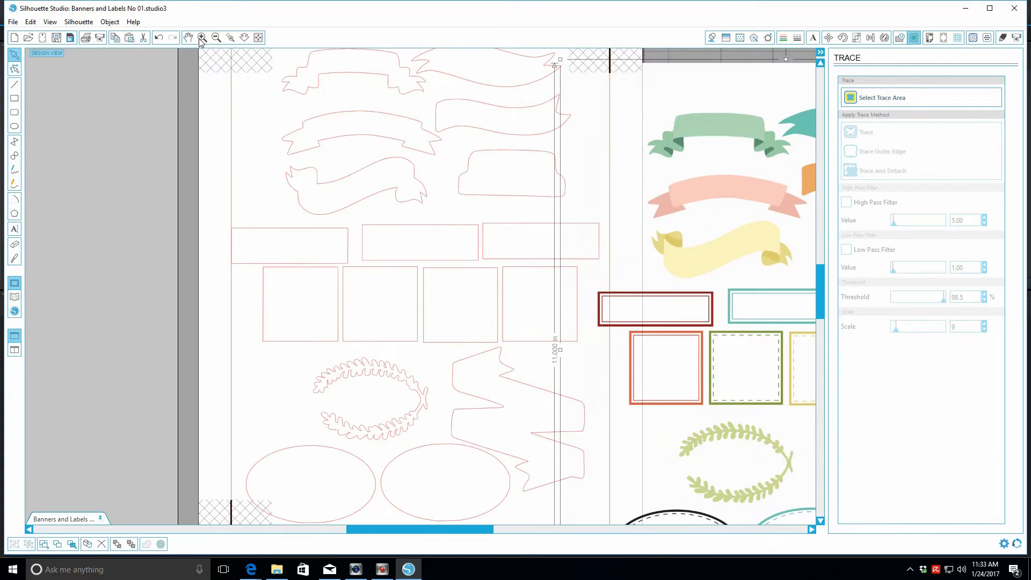
click(202, 38)
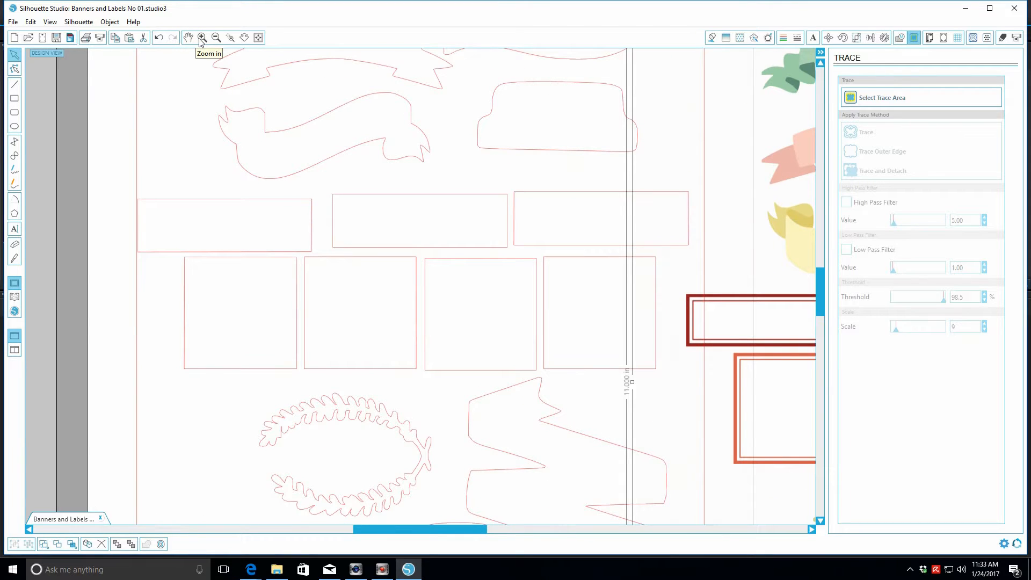
click(202, 37)
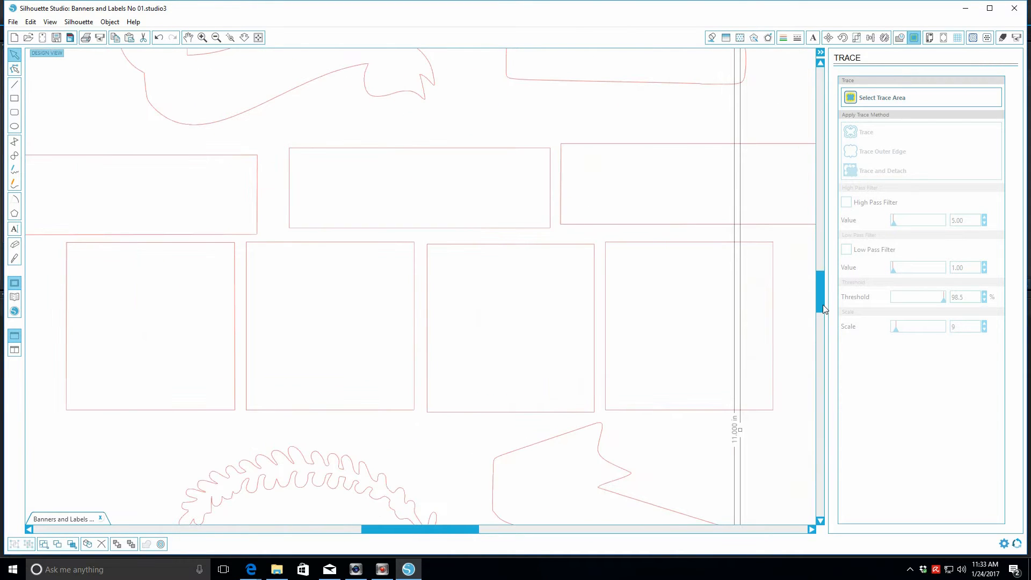
mouse_move(822, 305)
mouse_down()
mouse_move(840, 382)
mouse_move(830, 231)
mouse_move(836, 304)
mouse_up()
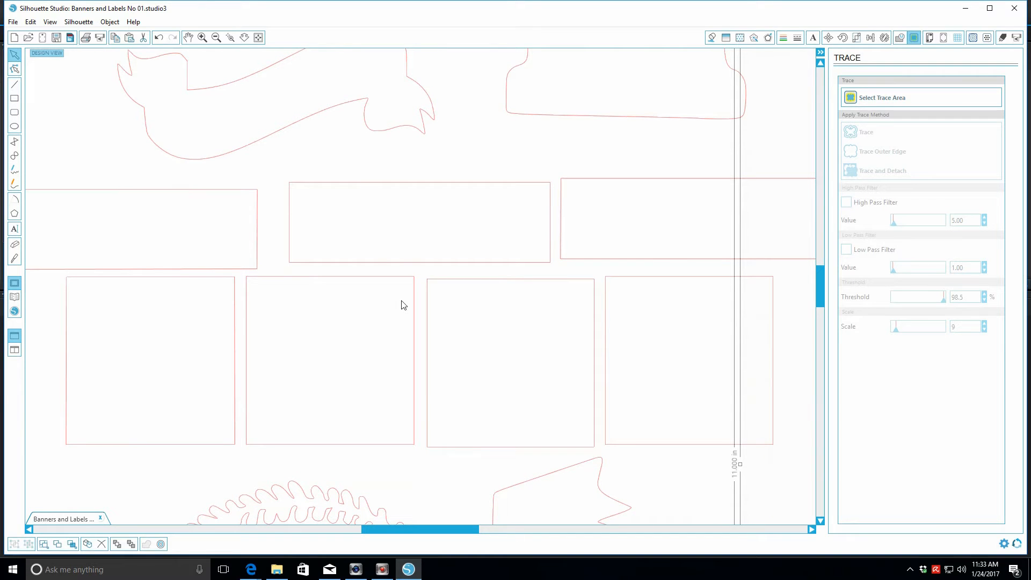
double_click(257, 236)
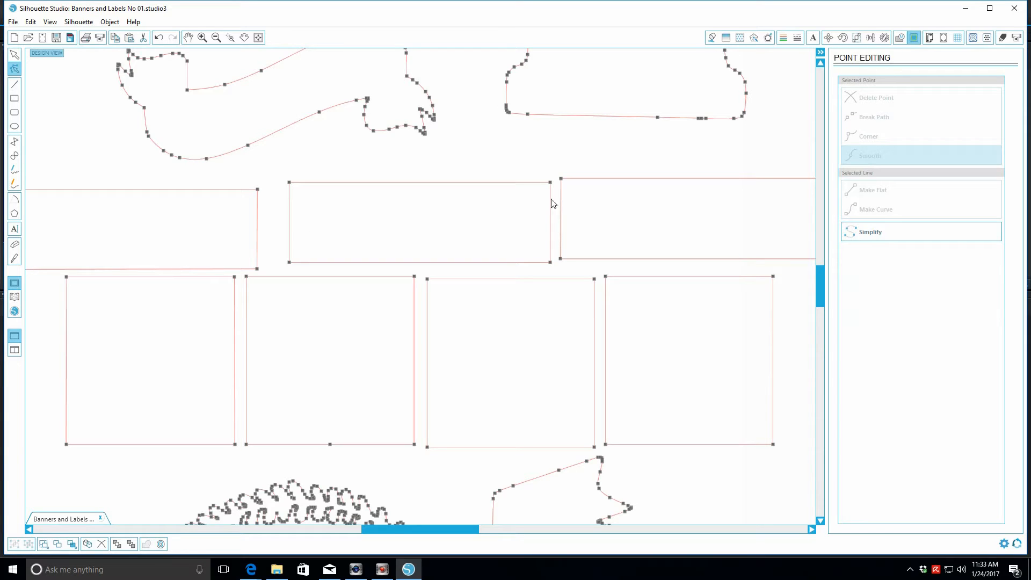
drag(821, 292, 822, 268)
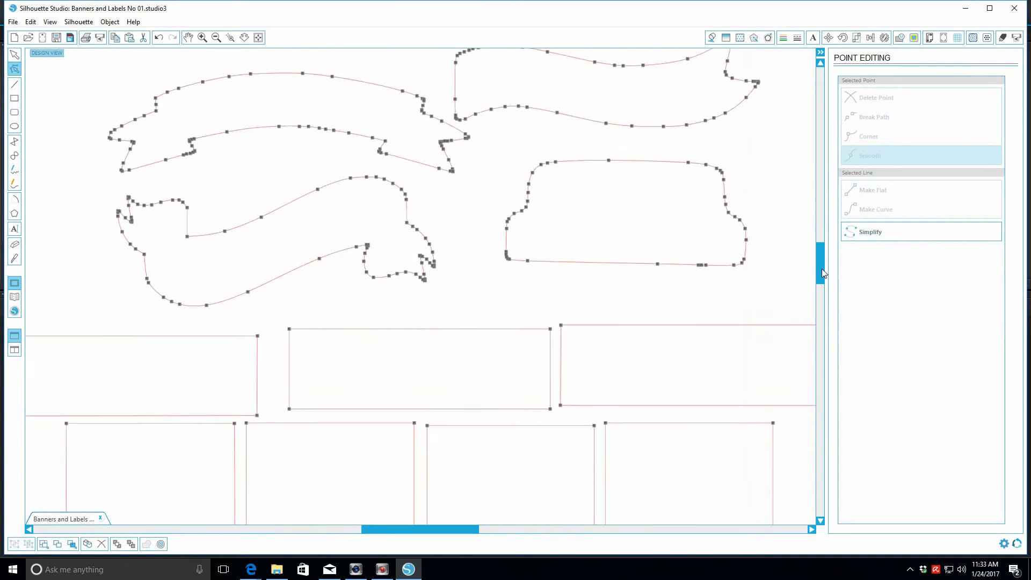
Step: Try to move the original design image back over the traced outlines by hand
click(110, 22)
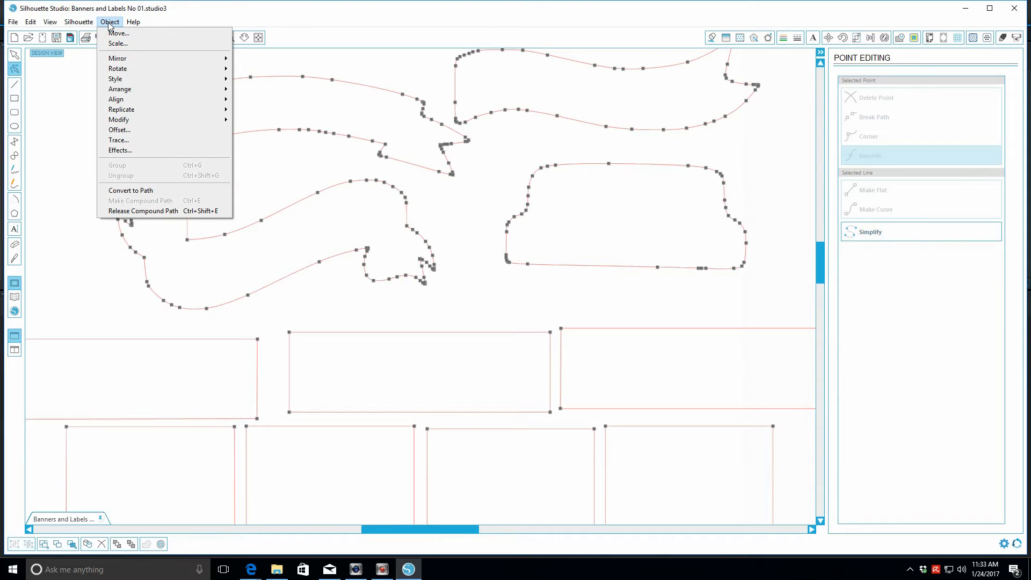
click(109, 23)
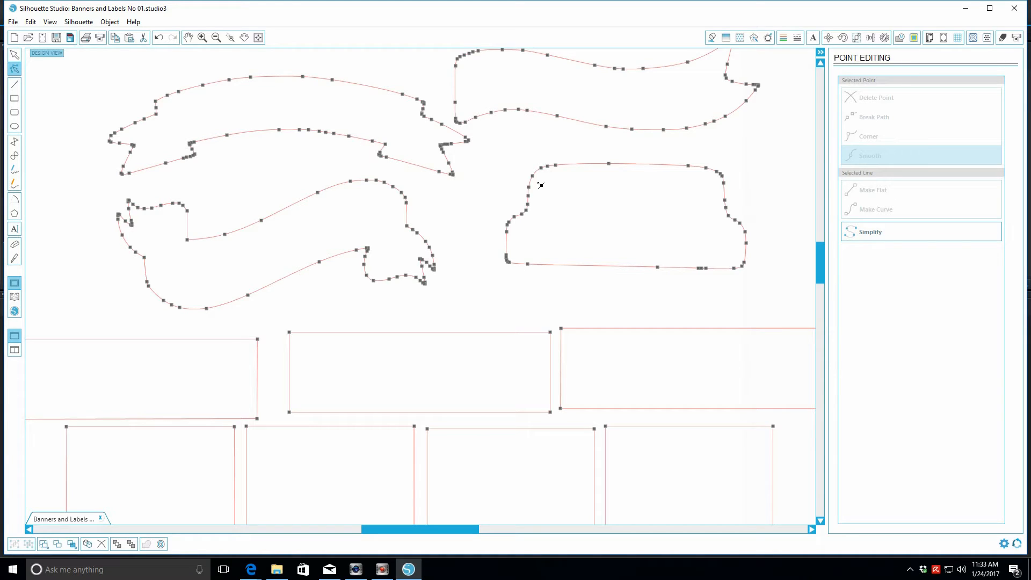
click(610, 164)
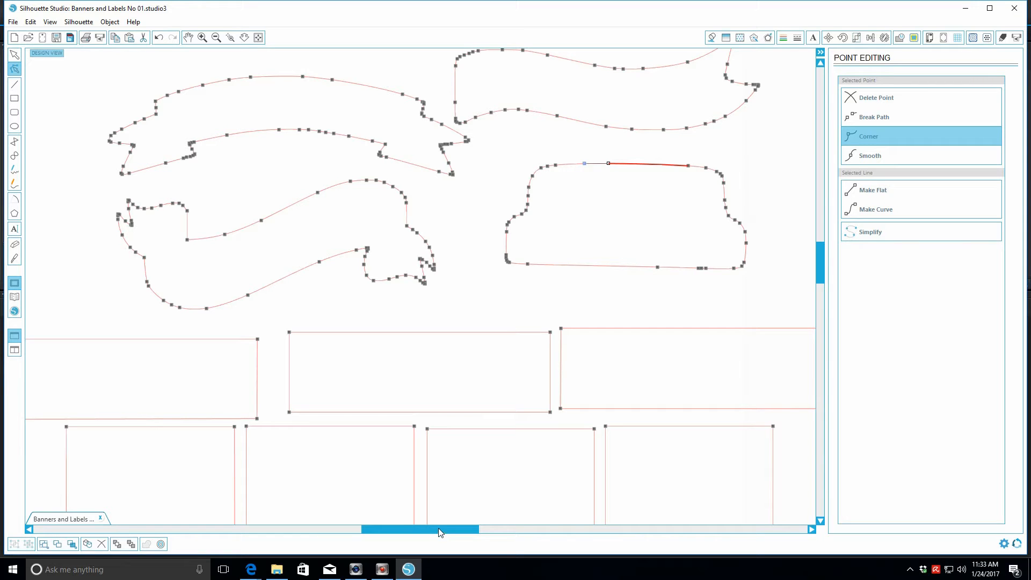
drag(438, 532, 556, 531)
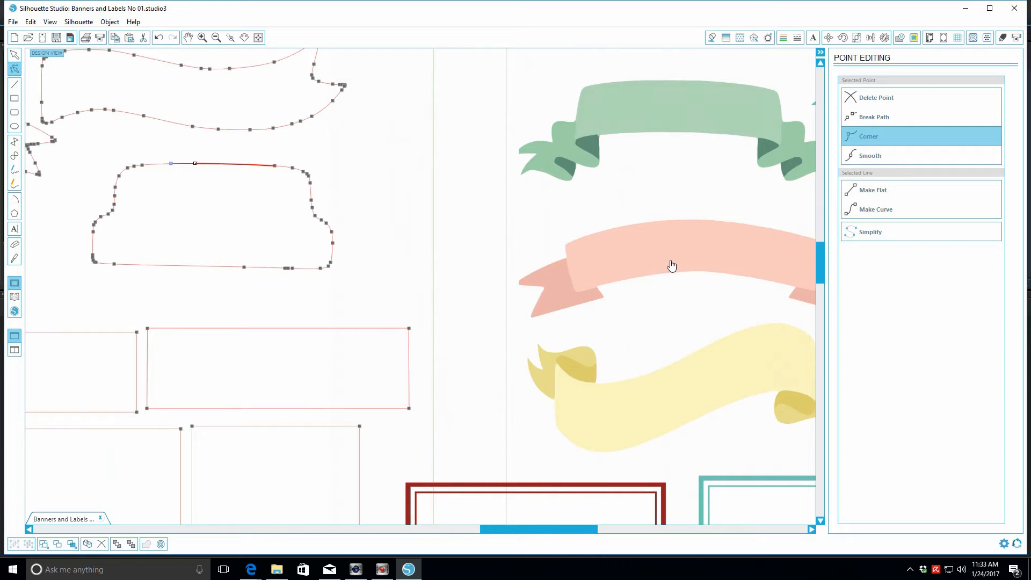
drag(788, 257, 90, 119)
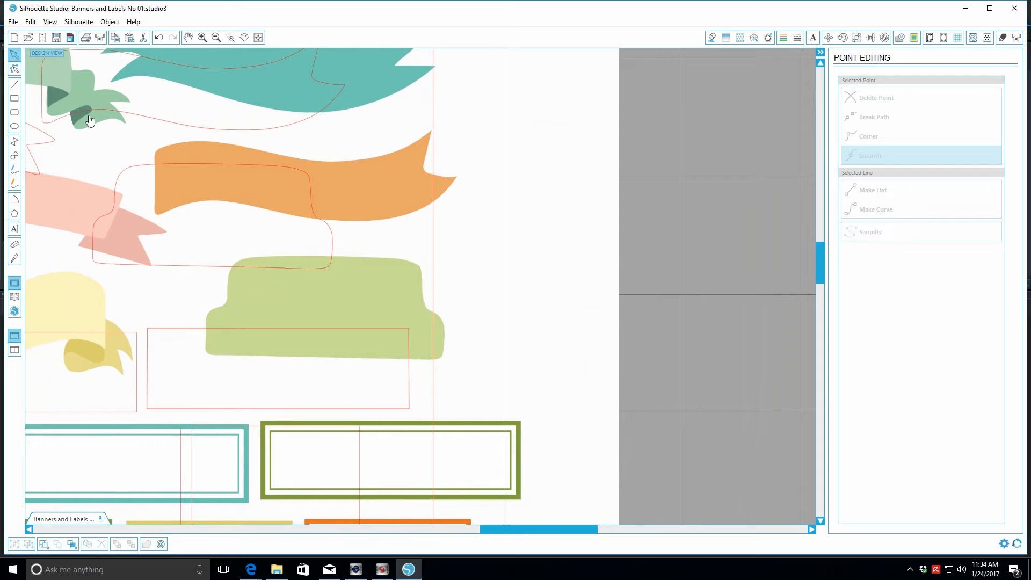
Step: Undo back through the recent moves and point selections until the design image lies under its traced cut lines again
click(159, 39)
click(159, 38)
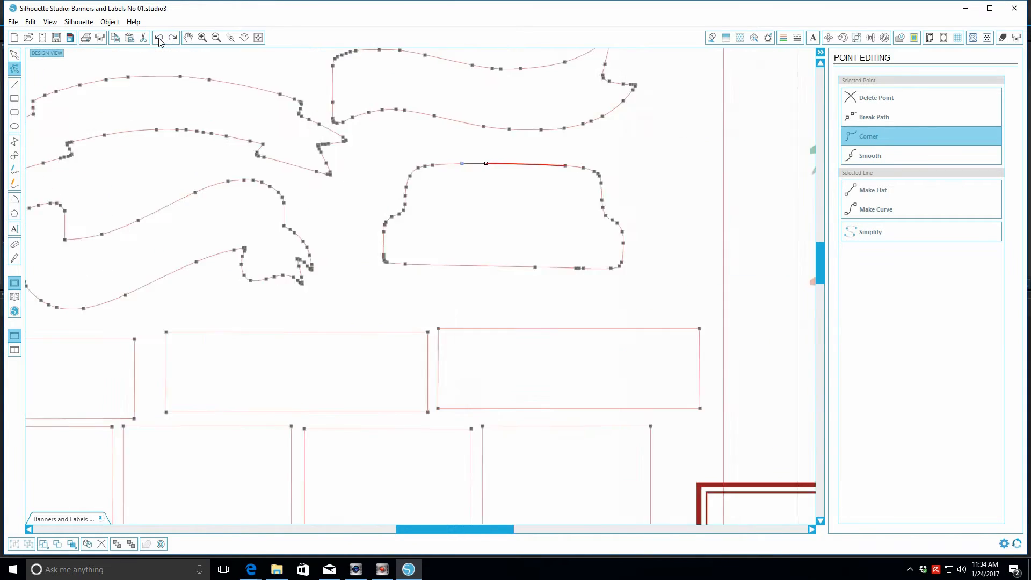
click(159, 37)
click(159, 38)
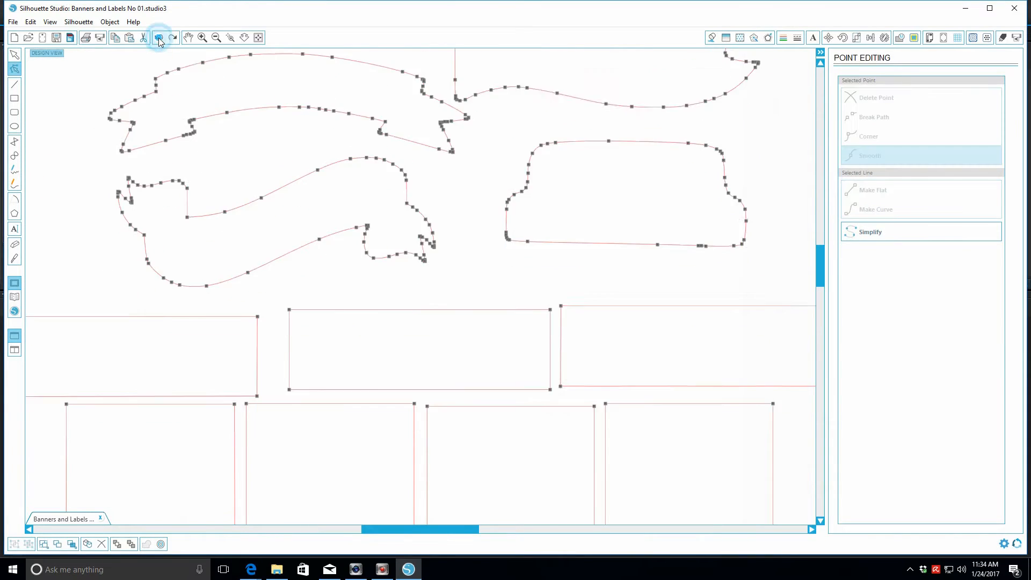
click(159, 38)
click(159, 38)
click(158, 38)
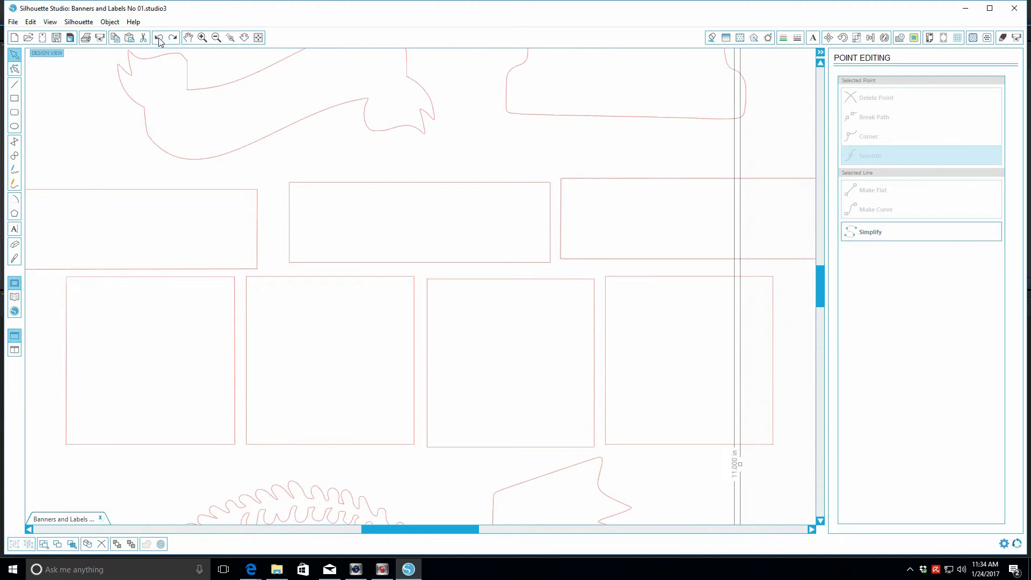
click(159, 38)
click(159, 38)
click(159, 38)
click(159, 38)
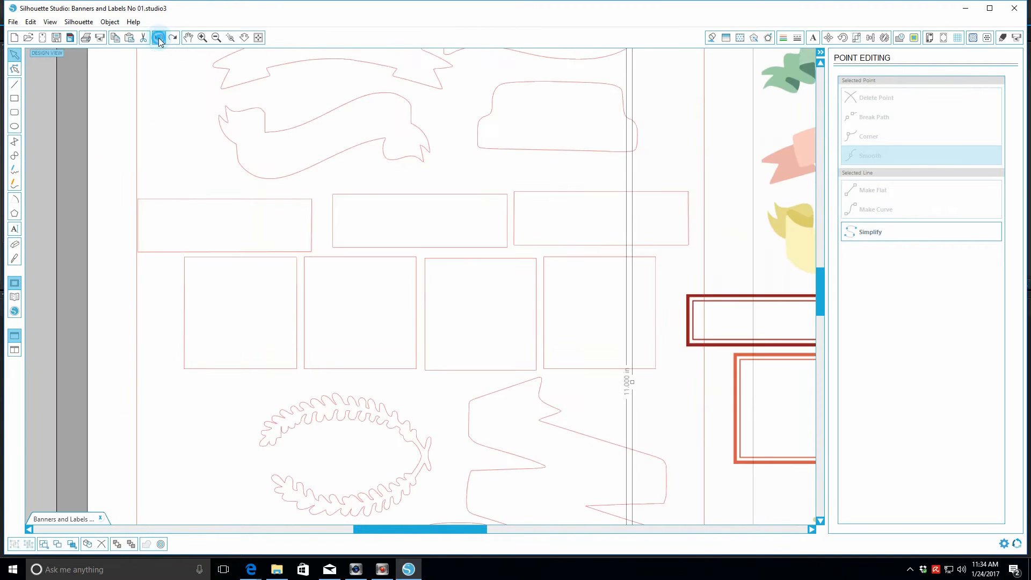
click(159, 38)
click(159, 37)
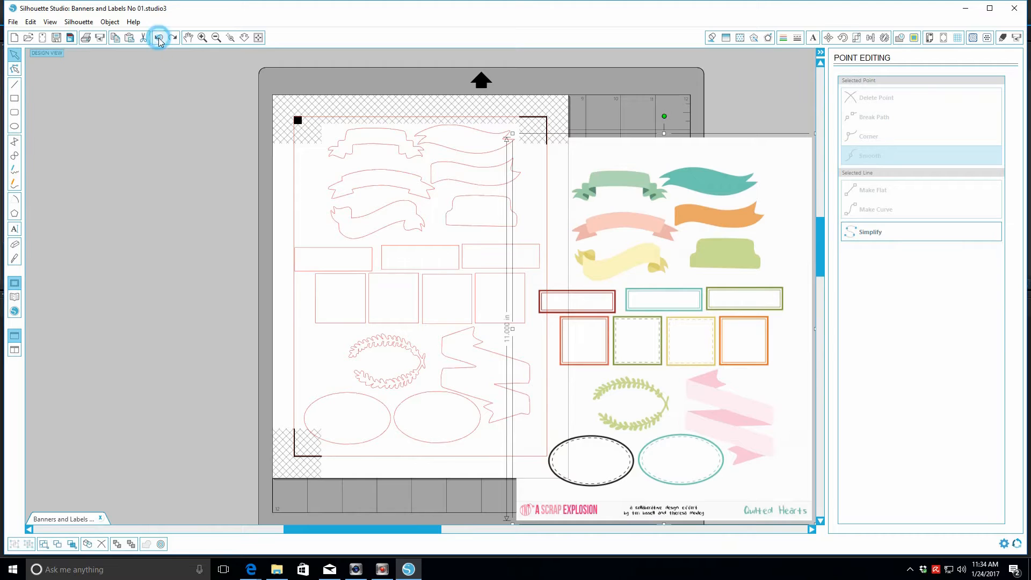
click(159, 38)
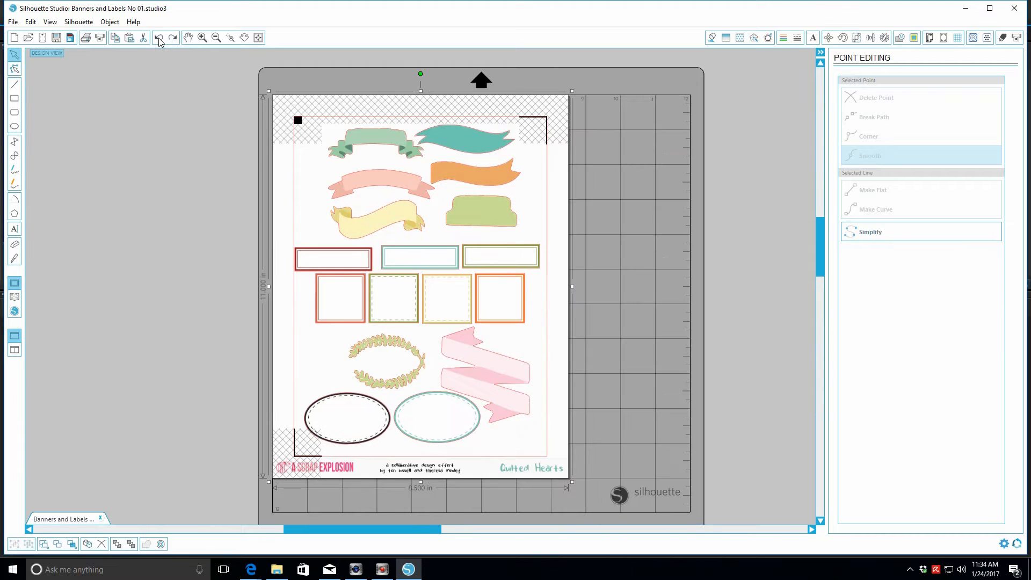
Step: Put the traced cut lines into point editing around the green label and neighbouring banners
click(202, 39)
click(202, 39)
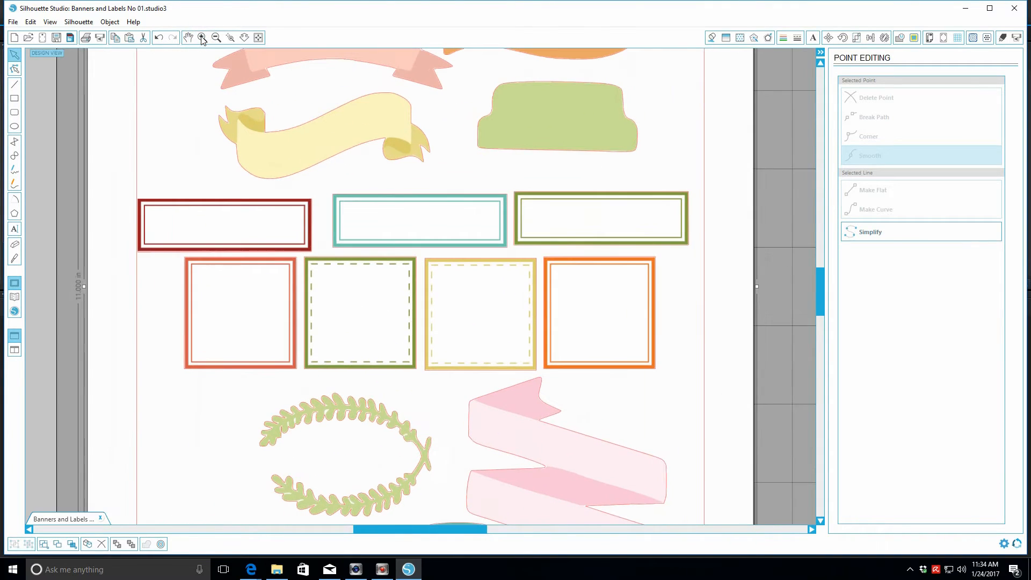
click(202, 39)
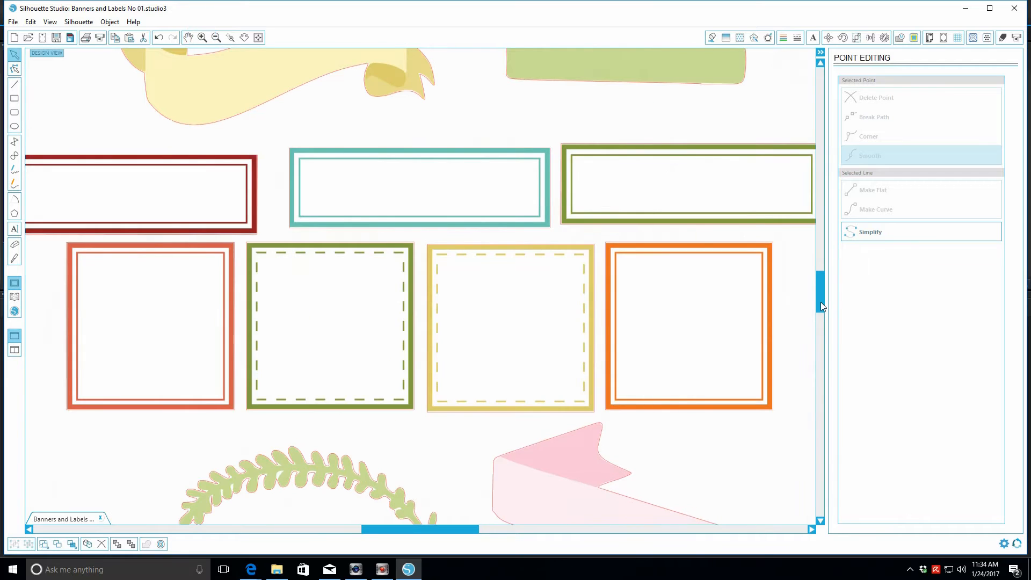
drag(821, 302, 823, 265)
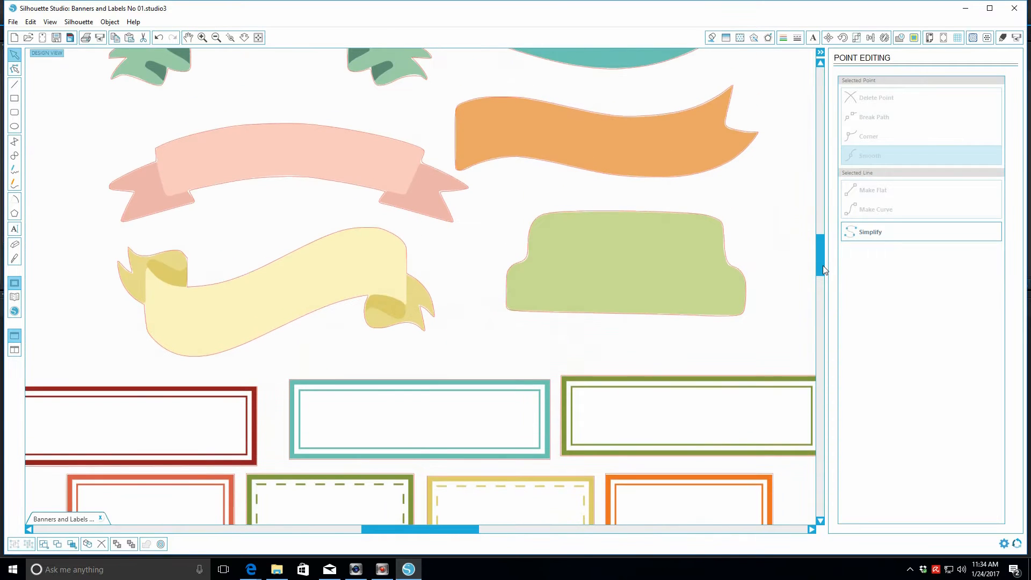
double_click(726, 251)
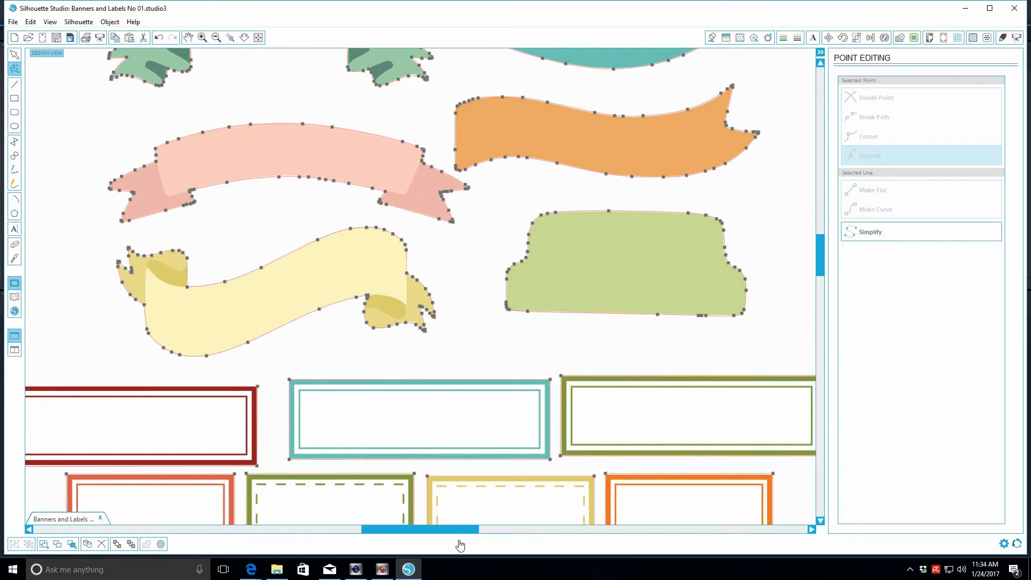
Step: Release the compound path of the traced outlines around the green label and the other shapes
scroll(457, 536, up, 2)
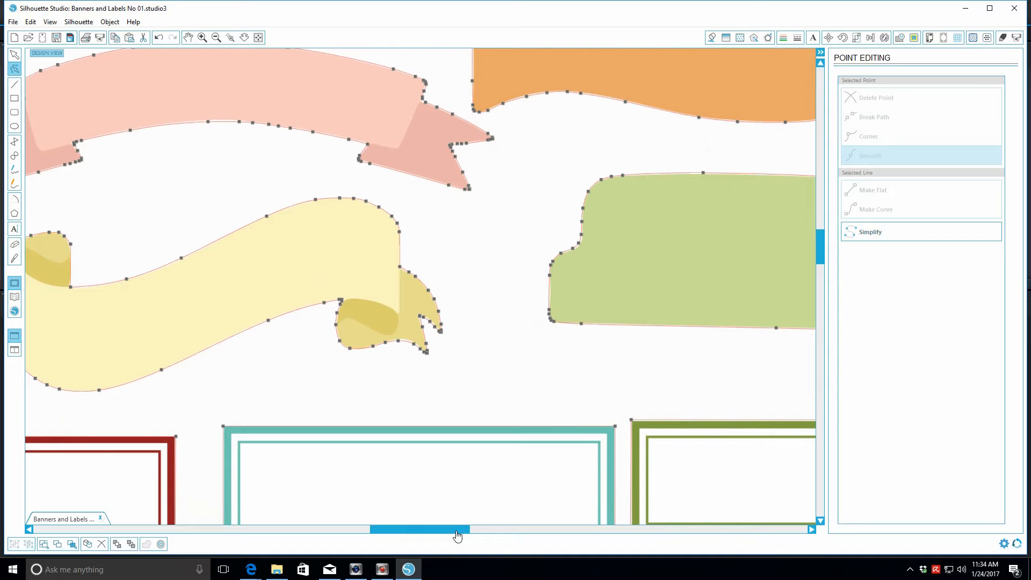
drag(457, 532, 534, 529)
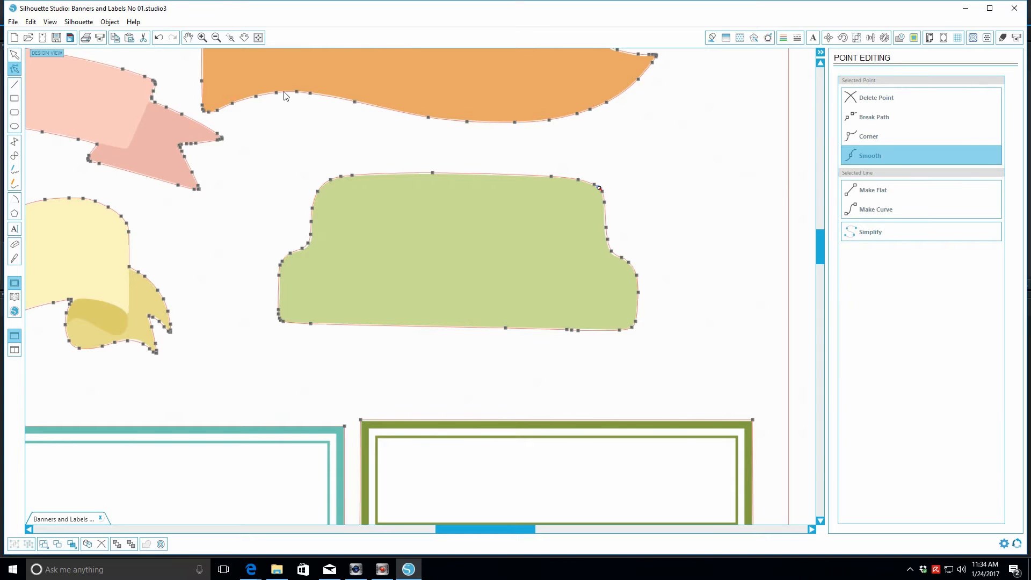
click(353, 176)
click(341, 177)
click(110, 22)
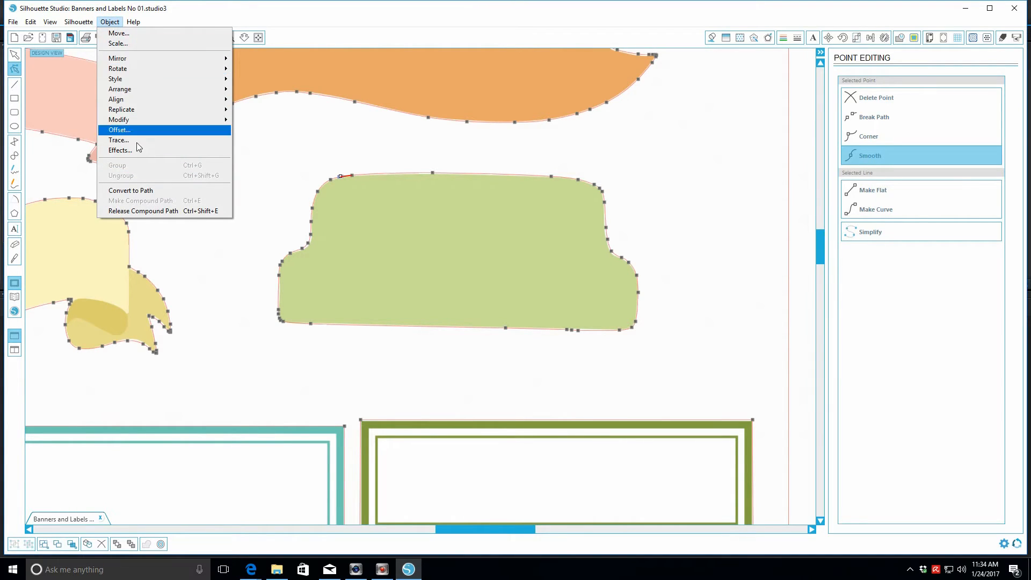
click(119, 212)
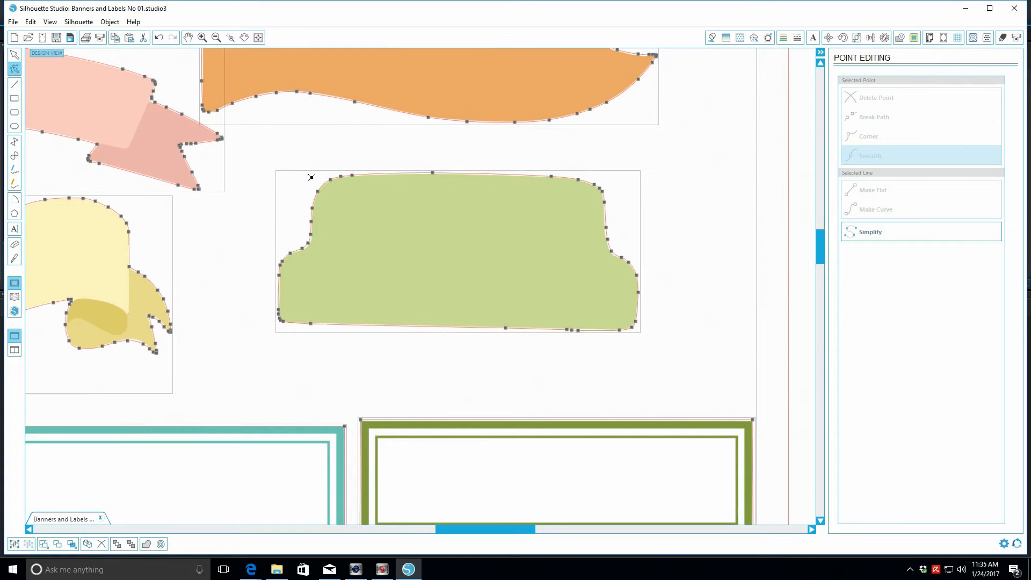
Step: Examine individual edit points along the upper edge of the green label by selecting them in turn
click(330, 177)
click(331, 178)
click(342, 175)
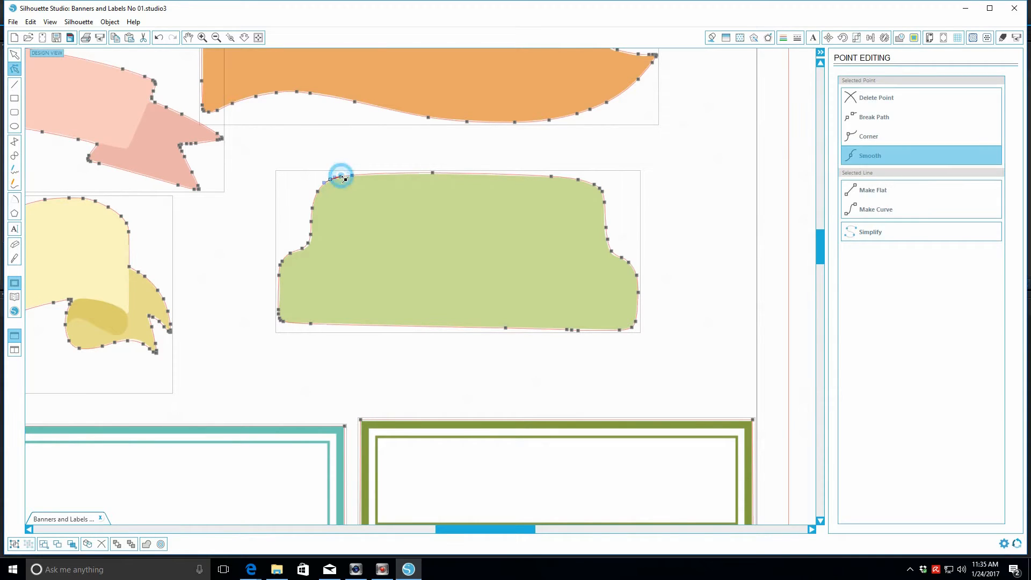
click(902, 109)
click(433, 173)
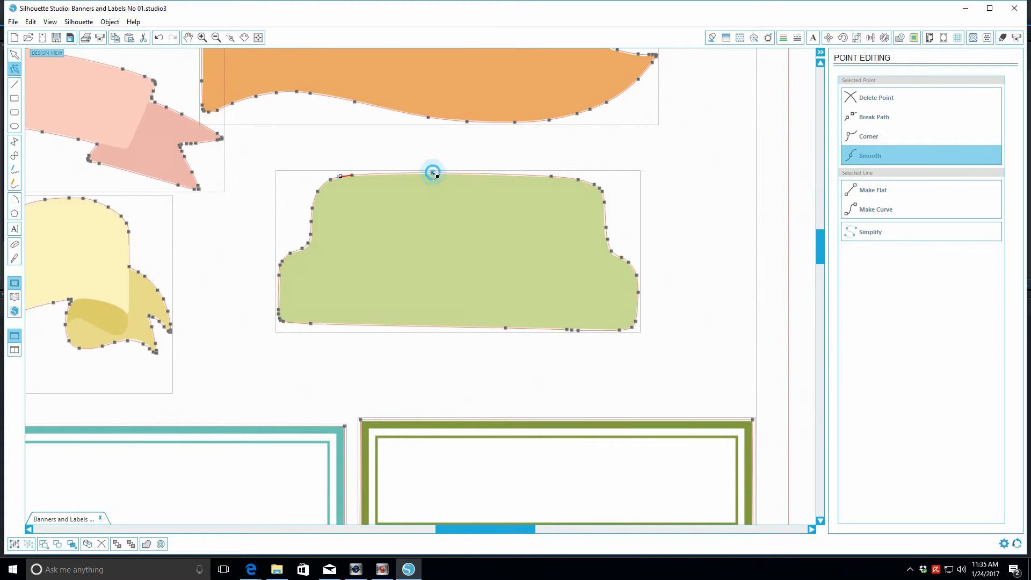
click(434, 173)
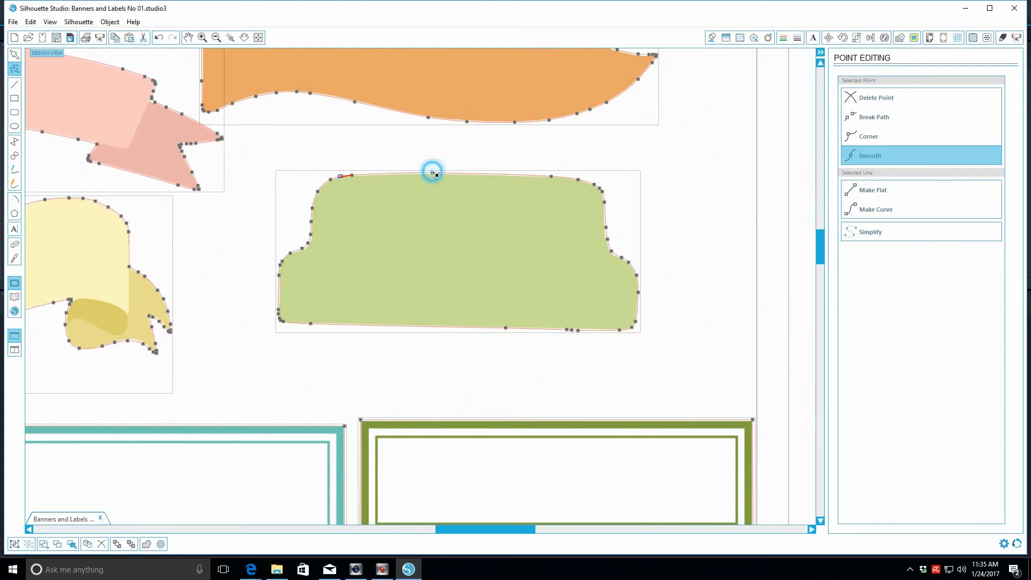
click(553, 178)
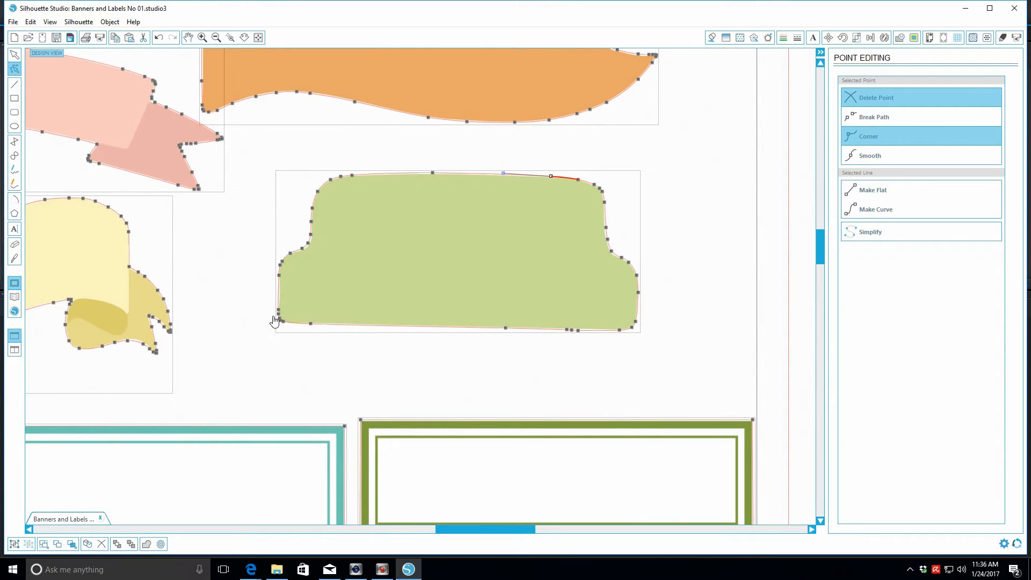
Step: Try deleting successive points from the curve on the green label's right side, and undo the deletions
click(637, 275)
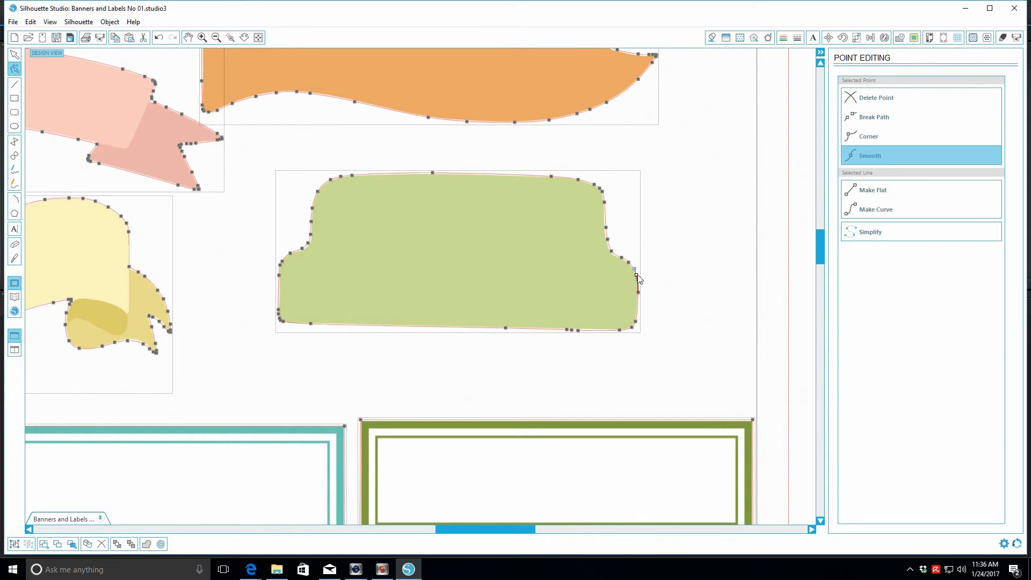
click(871, 99)
click(872, 99)
click(872, 99)
click(159, 38)
click(159, 37)
click(159, 38)
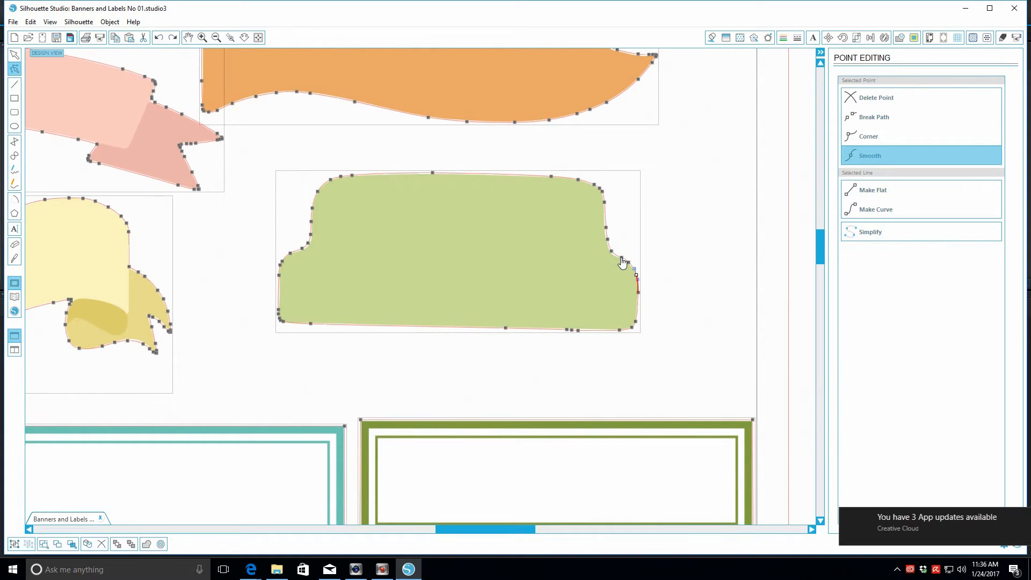
Step: Delete the surplus point on the green label's right shoulder curve, undoing the one extra deletion
click(621, 258)
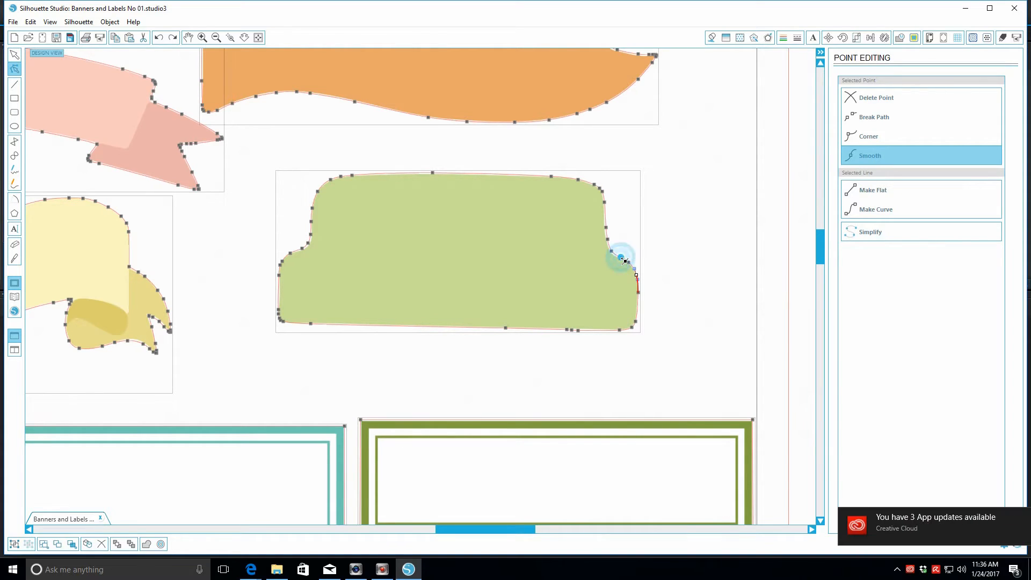
click(872, 98)
click(874, 101)
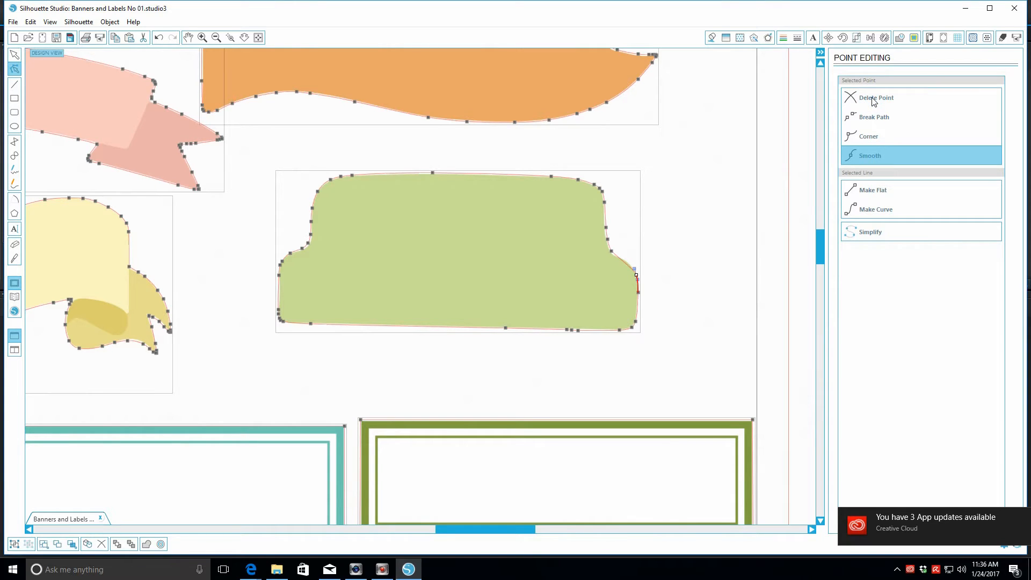
click(158, 40)
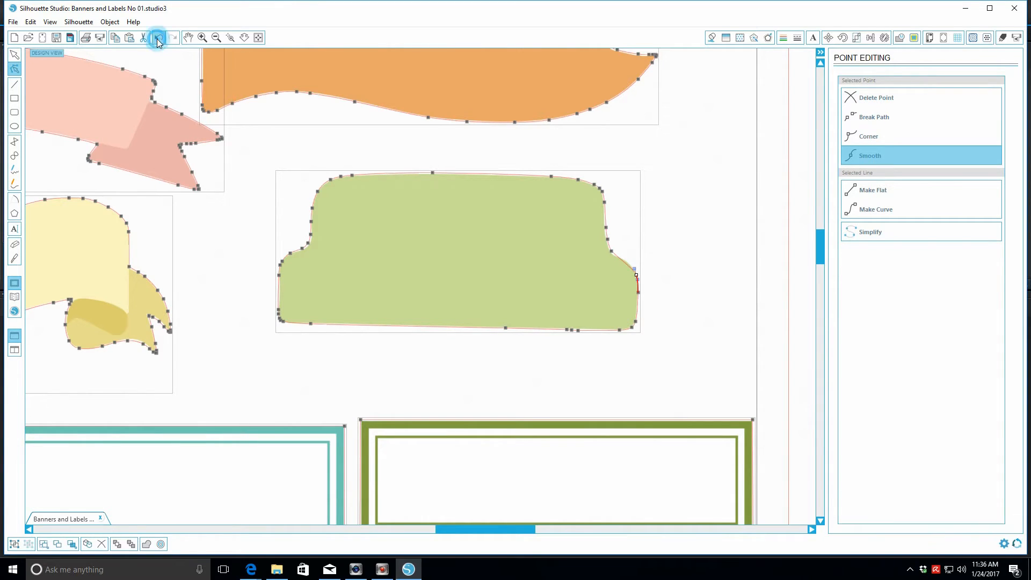
Step: Delete the points around the green label's lower-right corner and move a remaining lower-edge point out to that corner
click(636, 322)
click(637, 323)
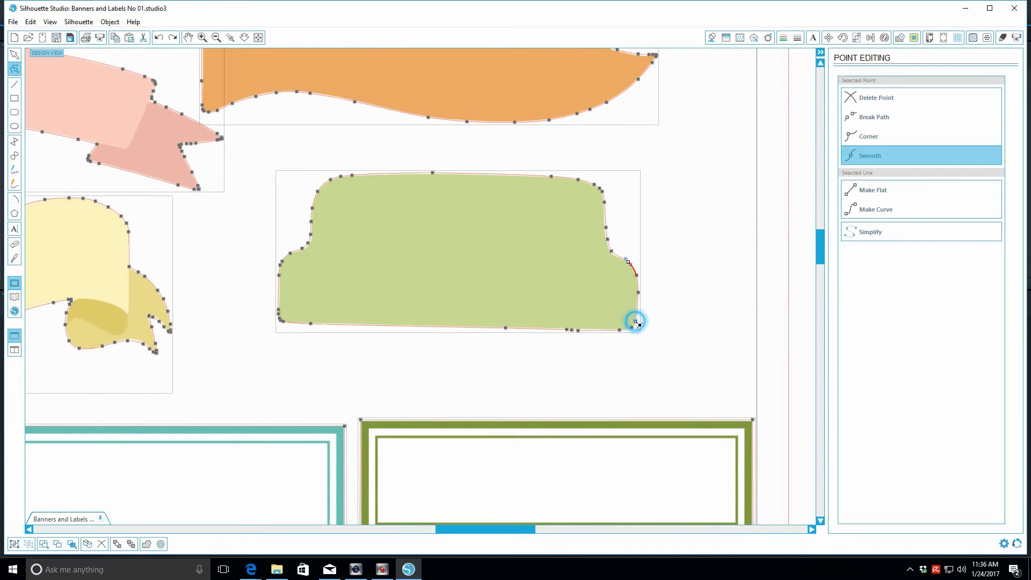
click(866, 98)
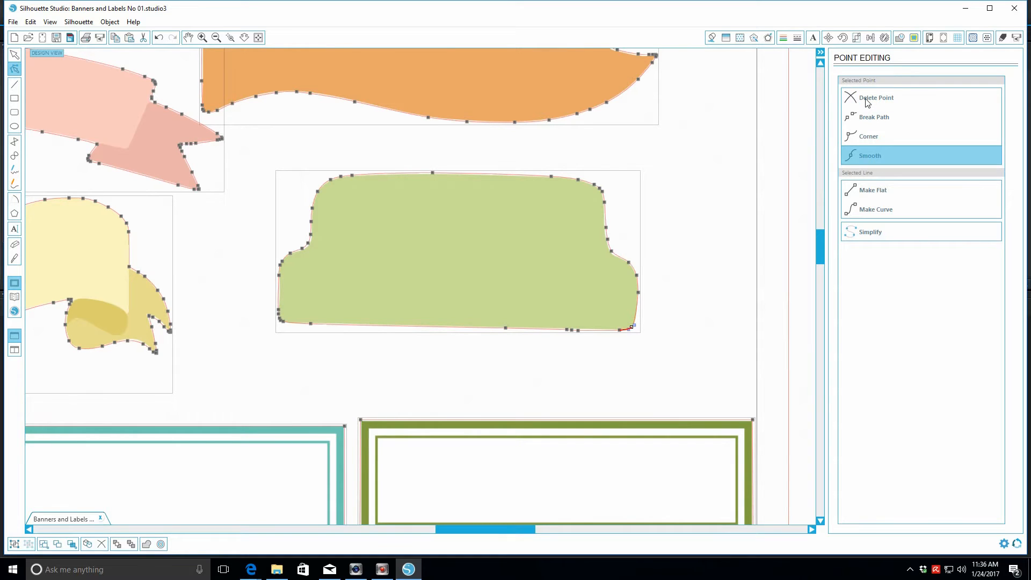
click(867, 102)
click(867, 102)
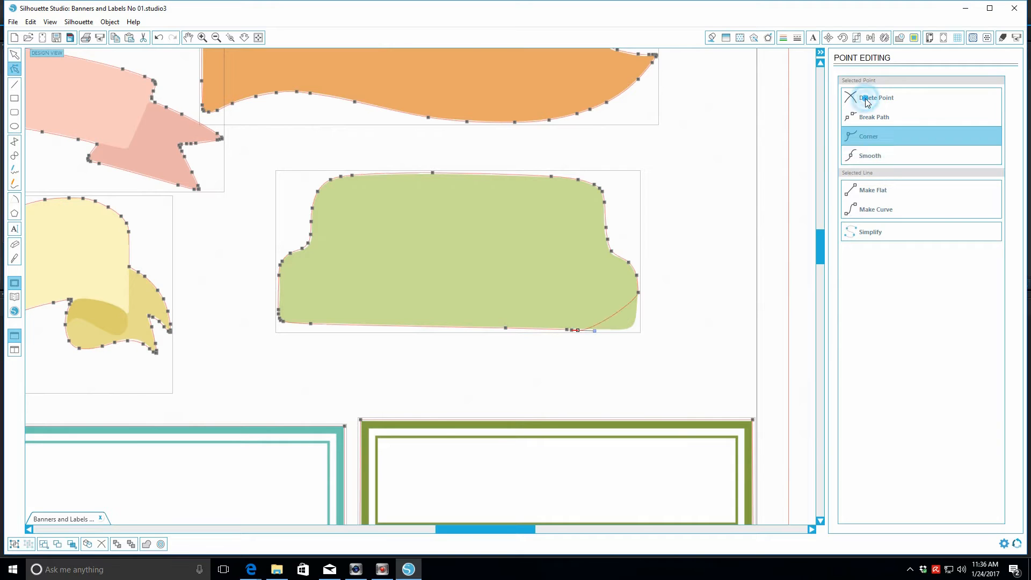
click(867, 102)
drag(572, 330, 638, 332)
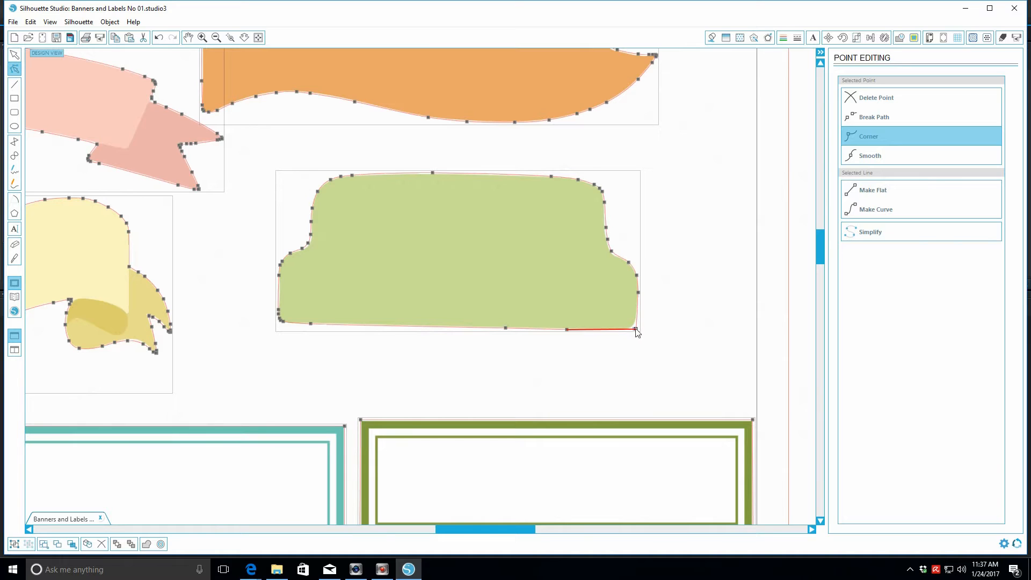
Step: Apply Make Curve at the lower-edge point beside the green label's lower-right corner, and undo the trial move of that point
click(566, 328)
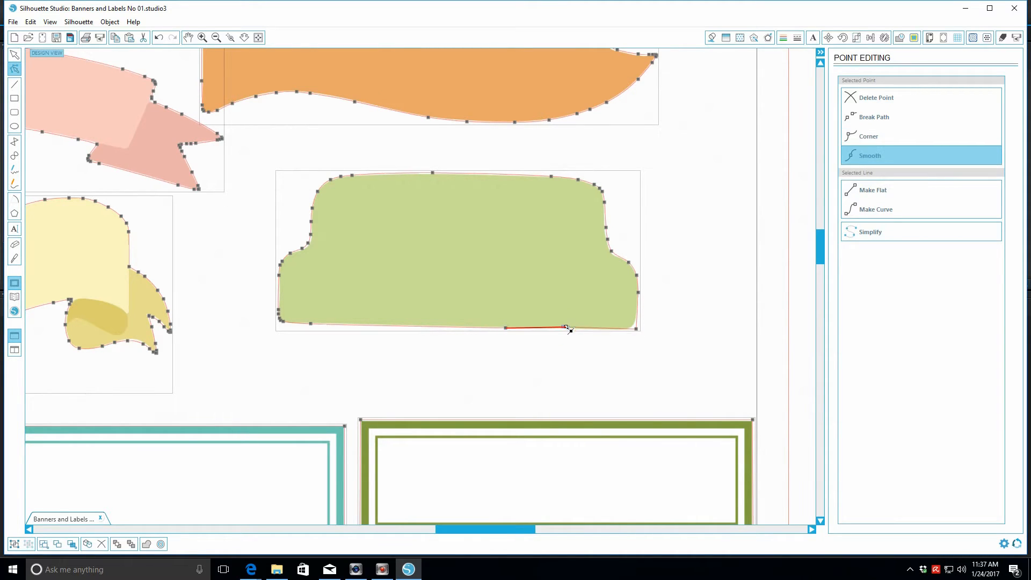
drag(568, 328, 568, 329)
click(878, 212)
mouse_move(569, 330)
mouse_down()
mouse_move(570, 346)
mouse_move(584, 347)
mouse_move(567, 340)
mouse_move(571, 280)
mouse_move(534, 249)
mouse_move(482, 239)
mouse_move(585, 359)
mouse_move(714, 362)
mouse_move(698, 269)
mouse_move(550, 264)
mouse_move(575, 331)
mouse_up()
click(157, 37)
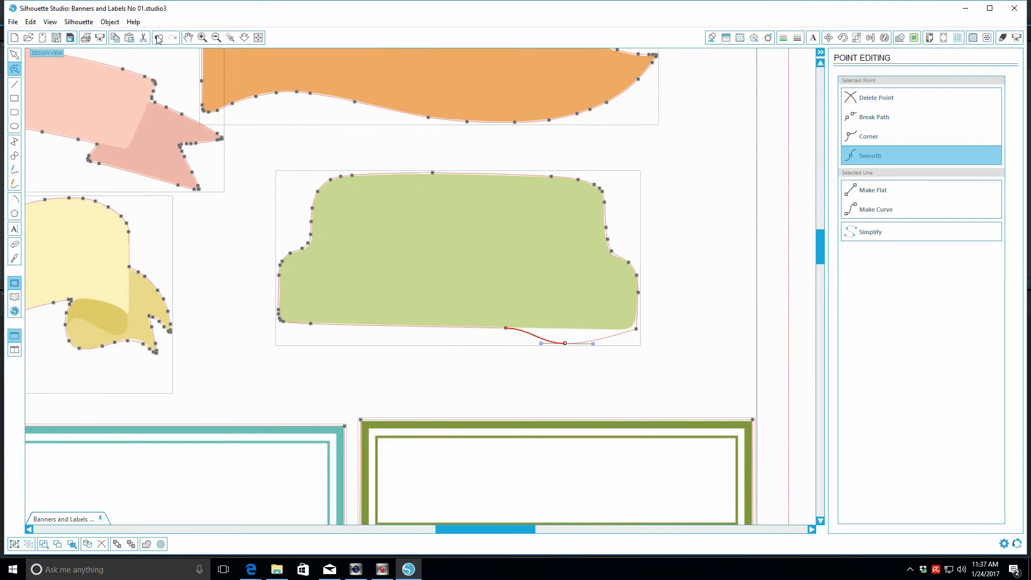
click(158, 37)
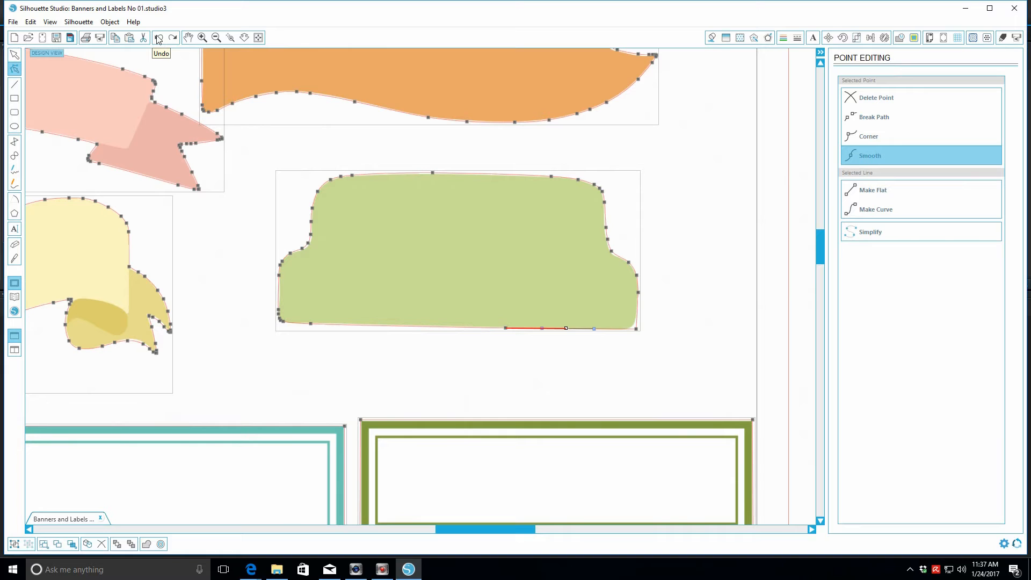
Step: Undo the last point edit and apply Make Flat at the lower-edge point beside the green label's lower-right corner
click(158, 38)
click(876, 192)
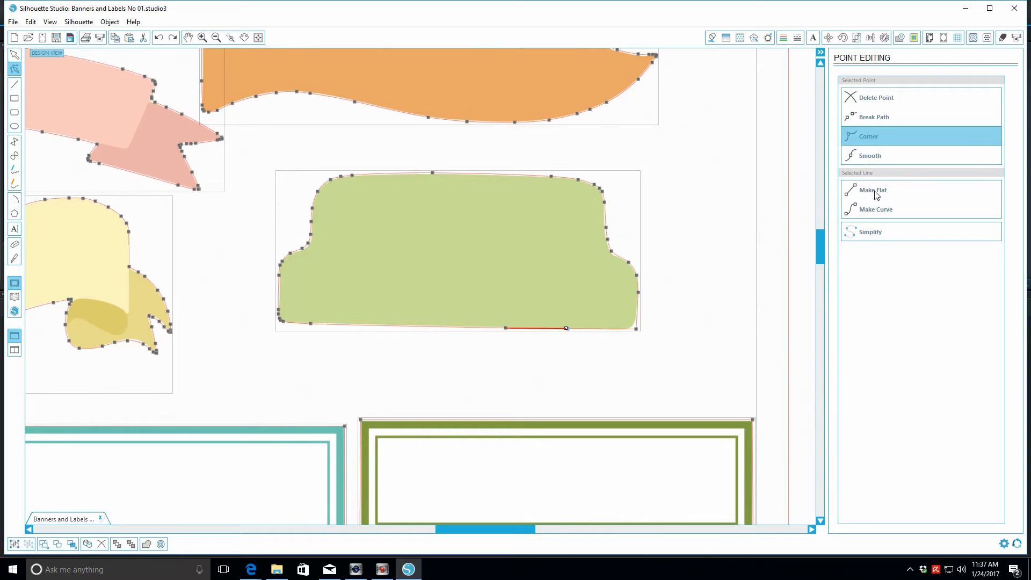
click(870, 194)
Step: Delete the points along the green label's lower edge and move the remaining point out to the lower-left corner
click(869, 99)
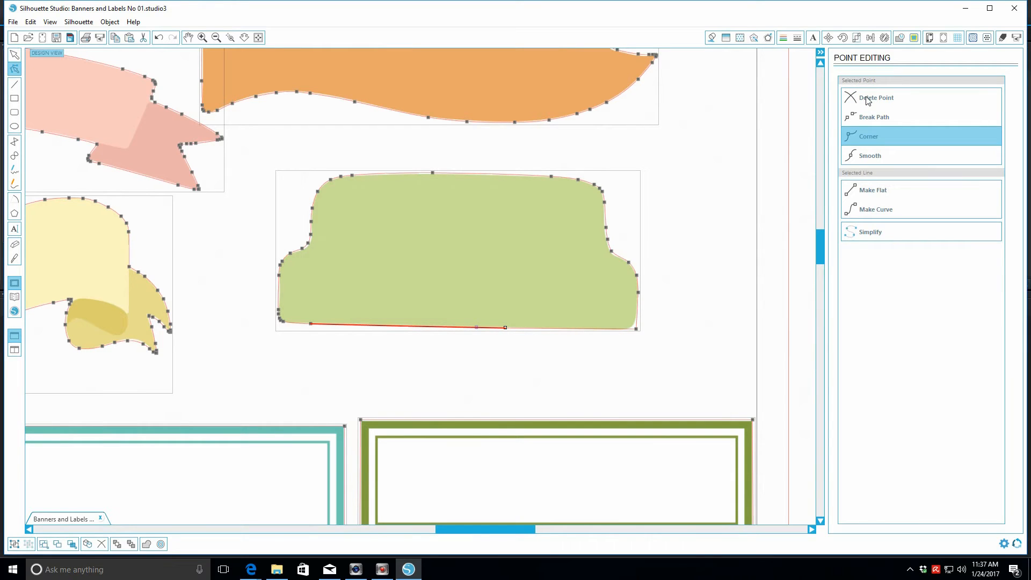
click(869, 100)
click(868, 100)
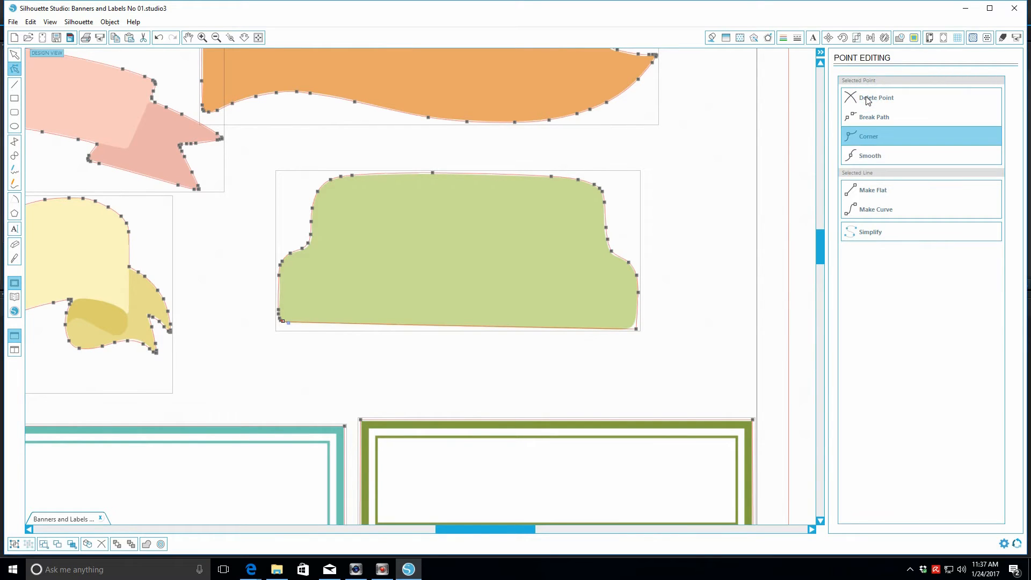
click(868, 99)
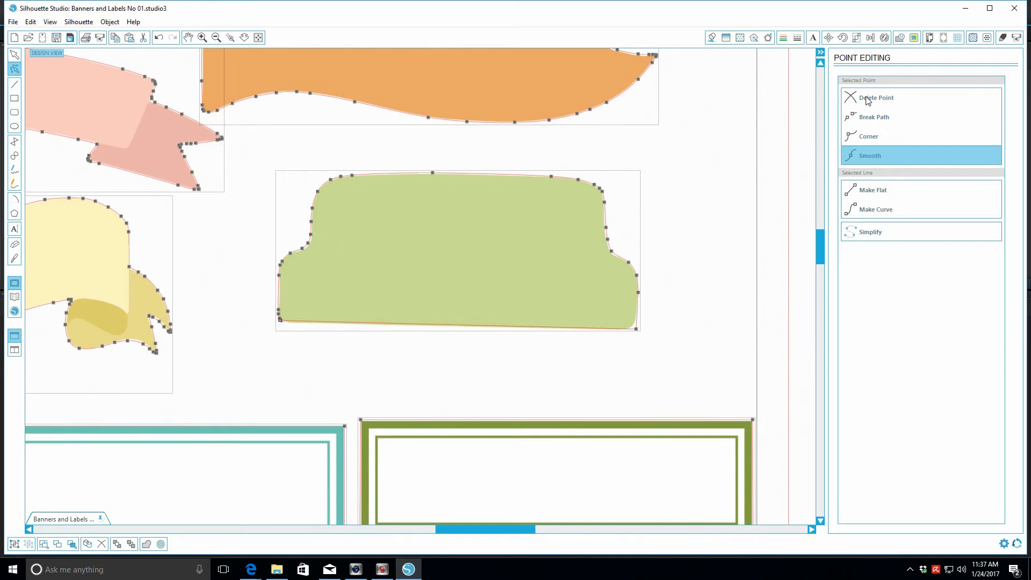
click(868, 99)
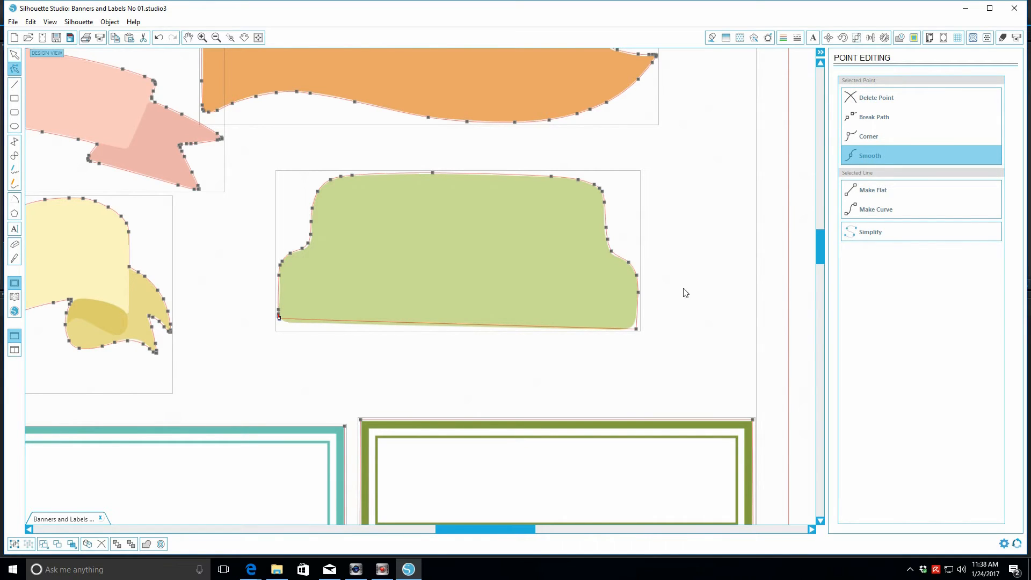
drag(280, 321, 280, 325)
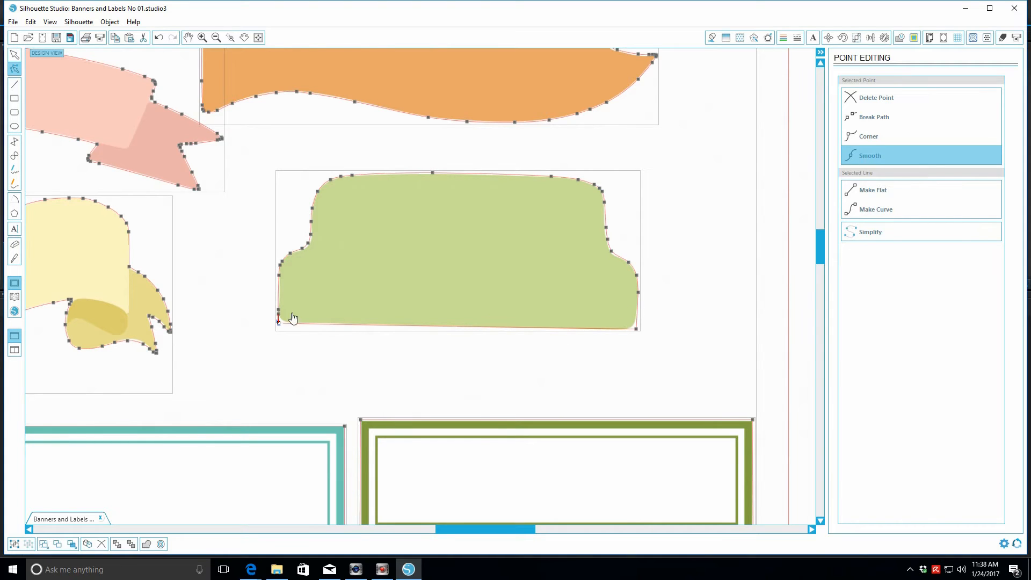
Step: Delete the surplus points along the green label's straight left side, down to just above the lower-left corner
click(280, 275)
click(279, 275)
click(279, 275)
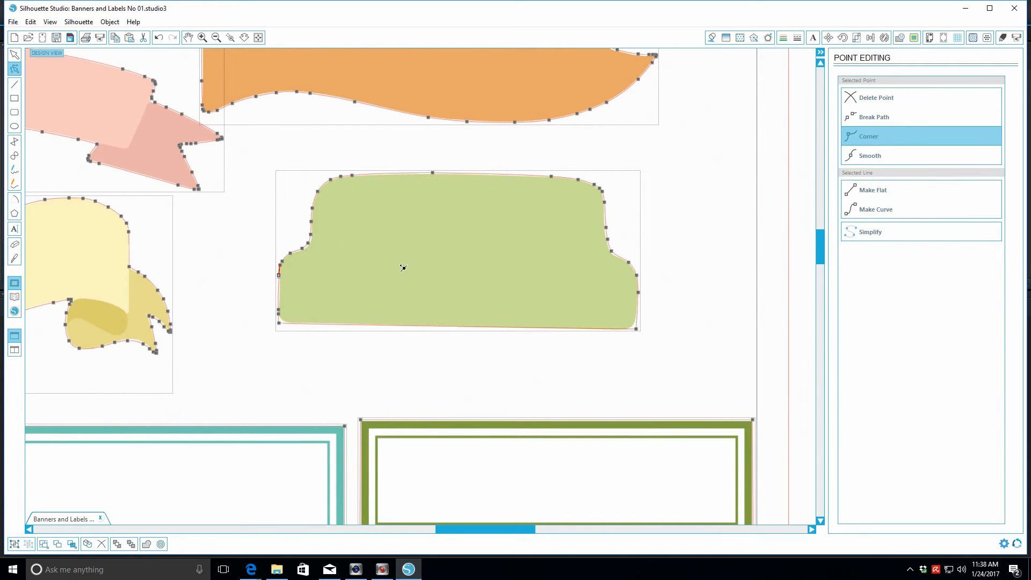
click(882, 102)
click(280, 317)
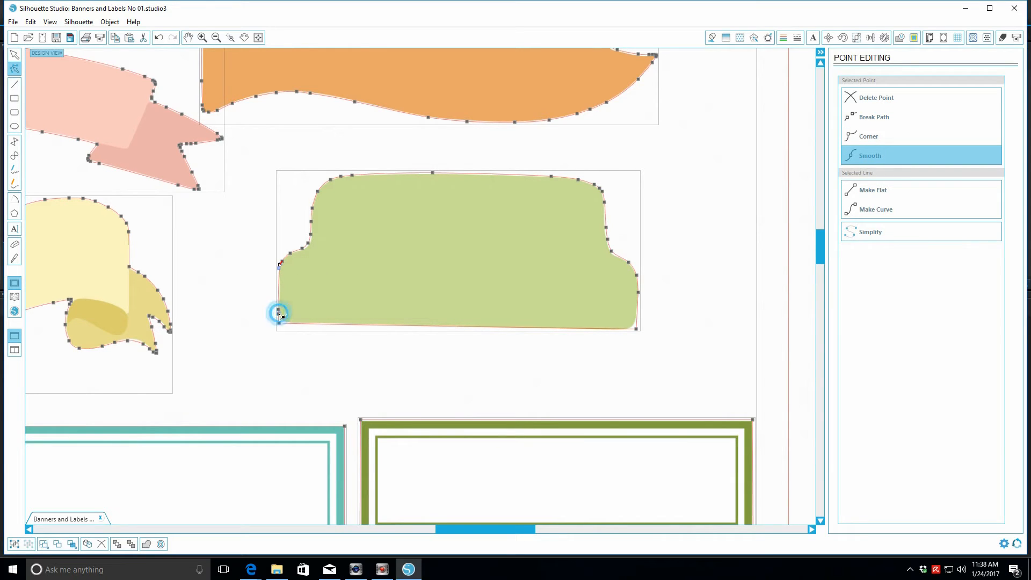
click(279, 314)
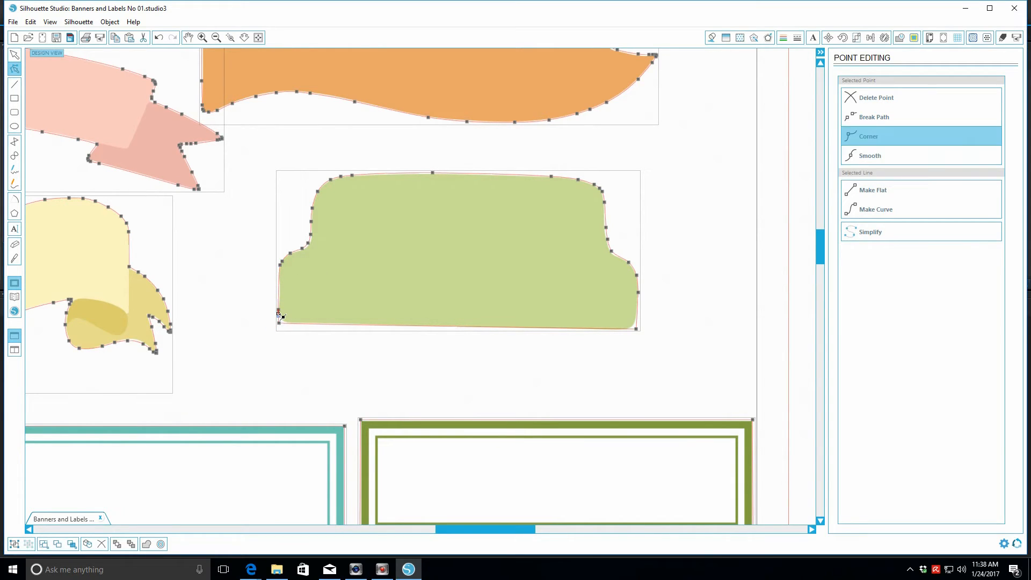
click(879, 101)
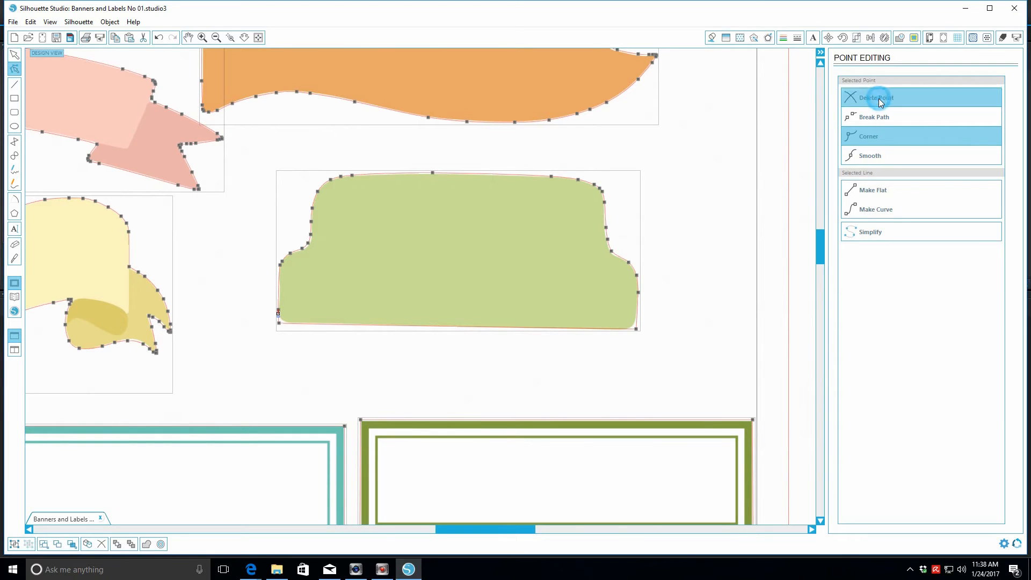
click(880, 101)
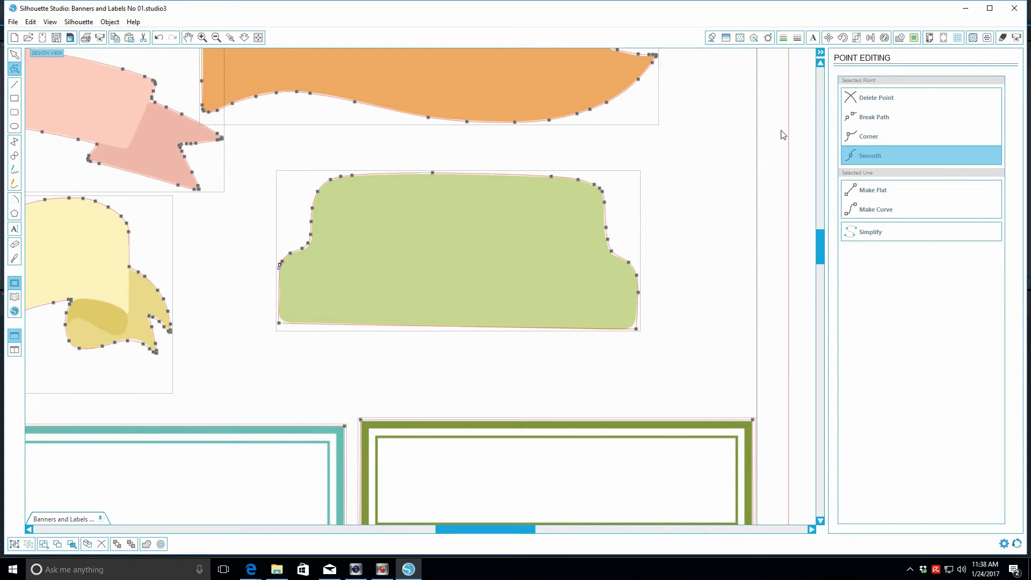
Step: Delete the point partway down the green label's right side and apply Make Flat to the lower edge
click(639, 294)
click(874, 102)
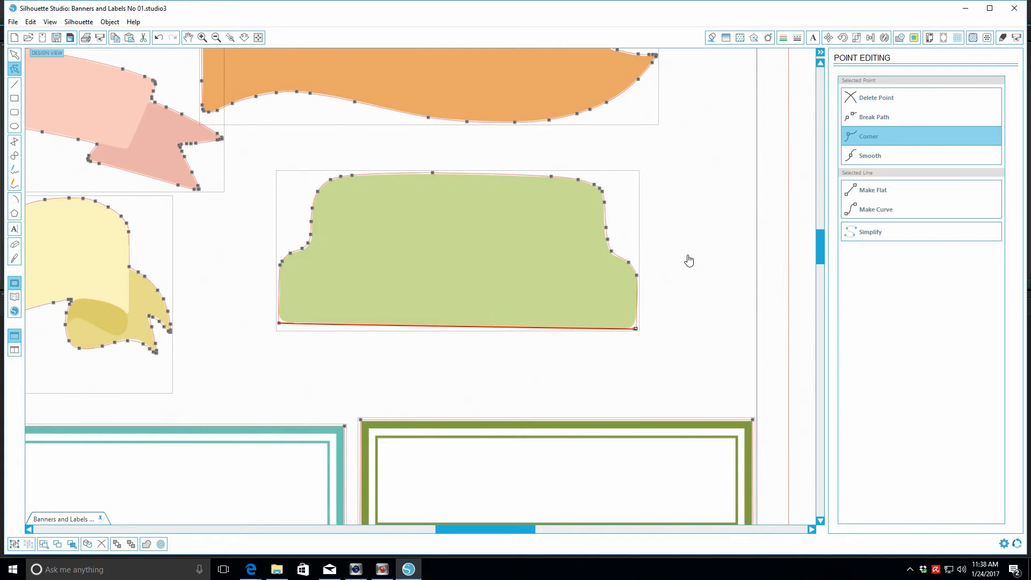
click(876, 190)
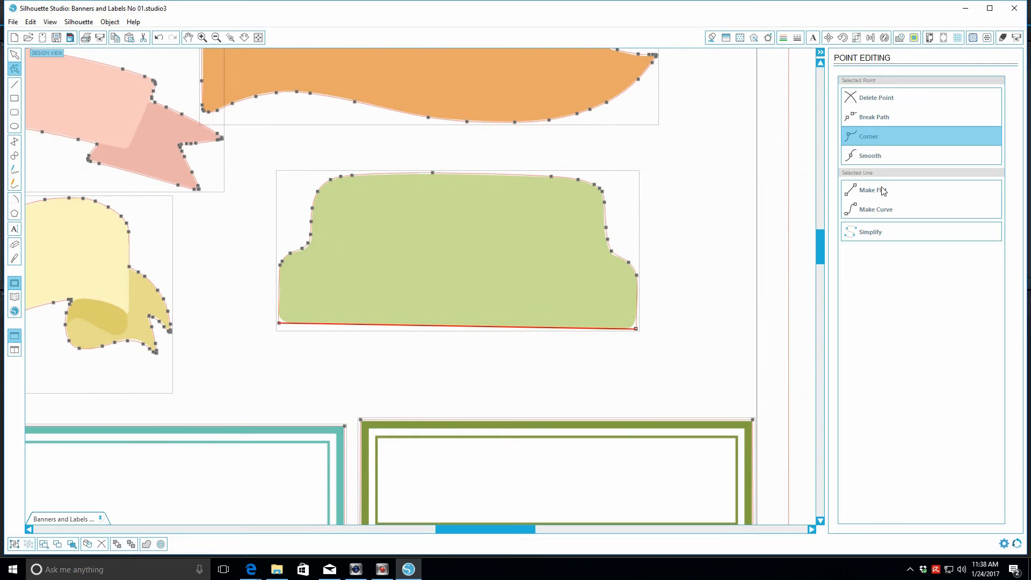
Step: Undo the green label's point edits step by step until the traced points around both lower corners are restored
click(159, 38)
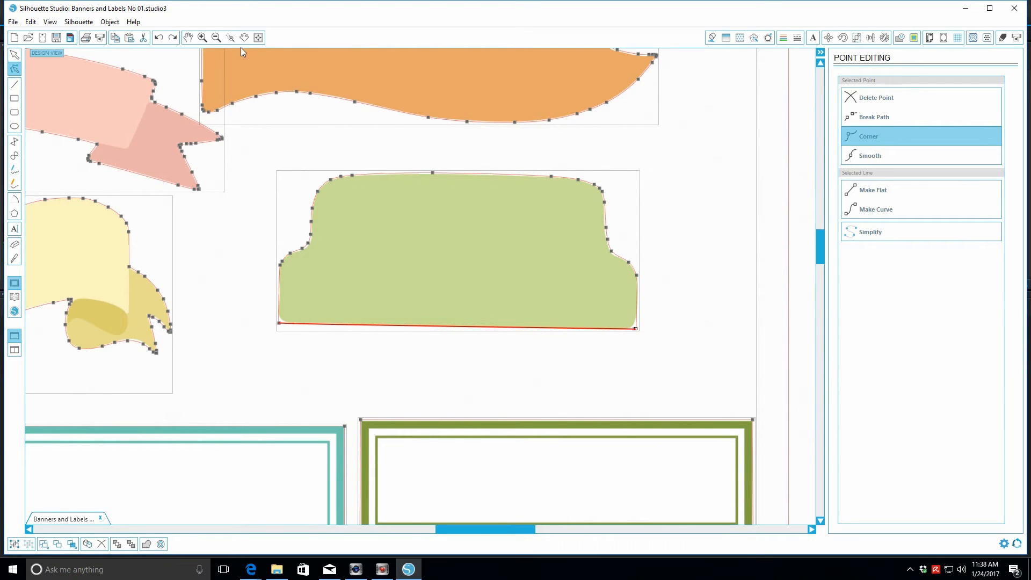
click(258, 38)
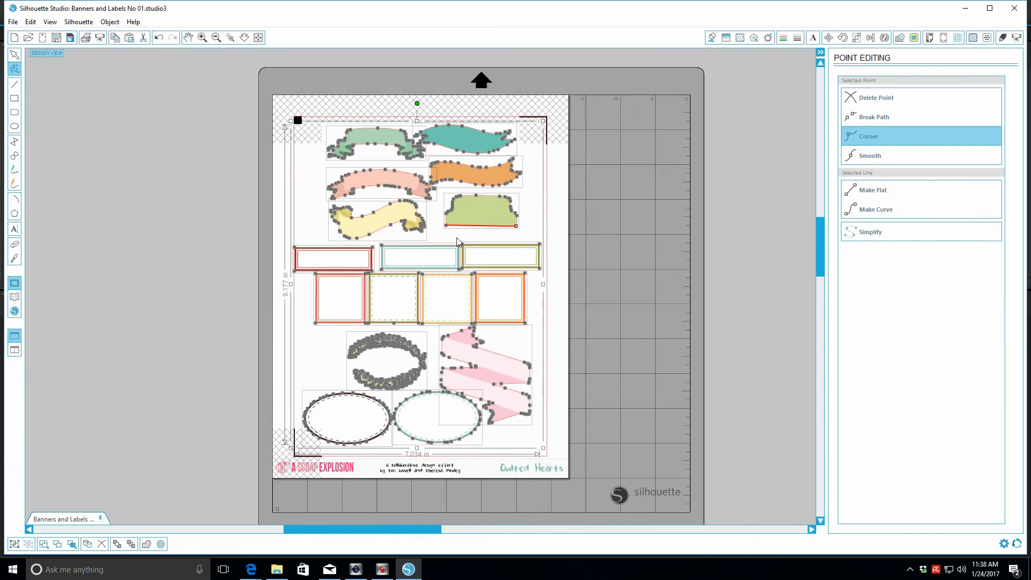
click(158, 37)
click(158, 38)
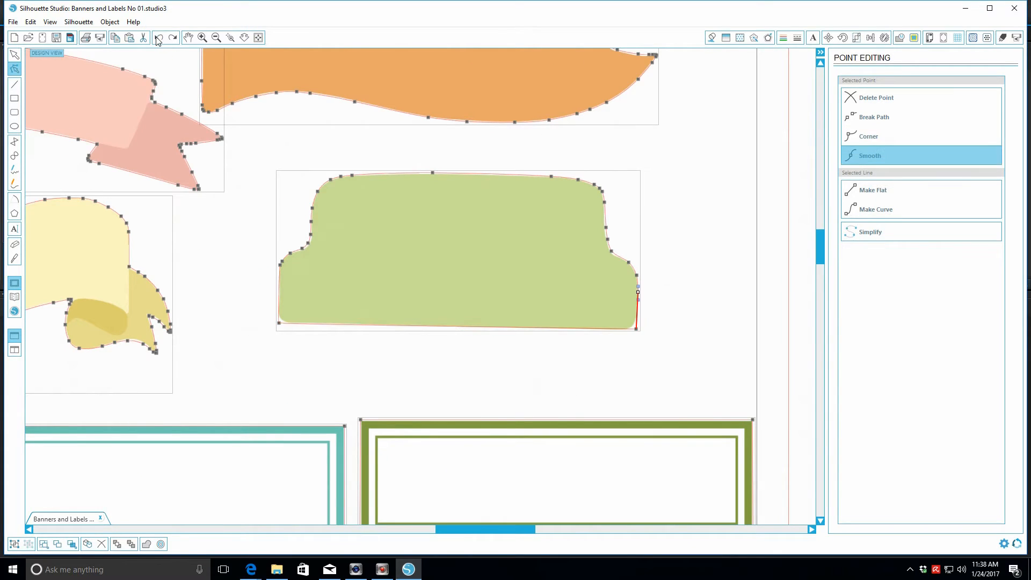
click(158, 38)
click(159, 37)
click(158, 38)
click(159, 38)
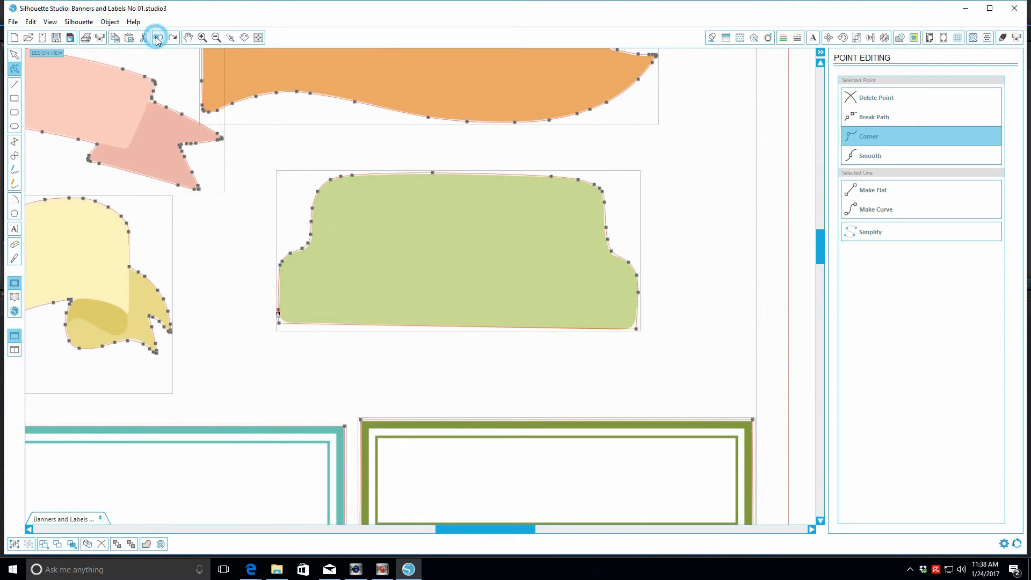
click(159, 38)
click(159, 38)
click(158, 38)
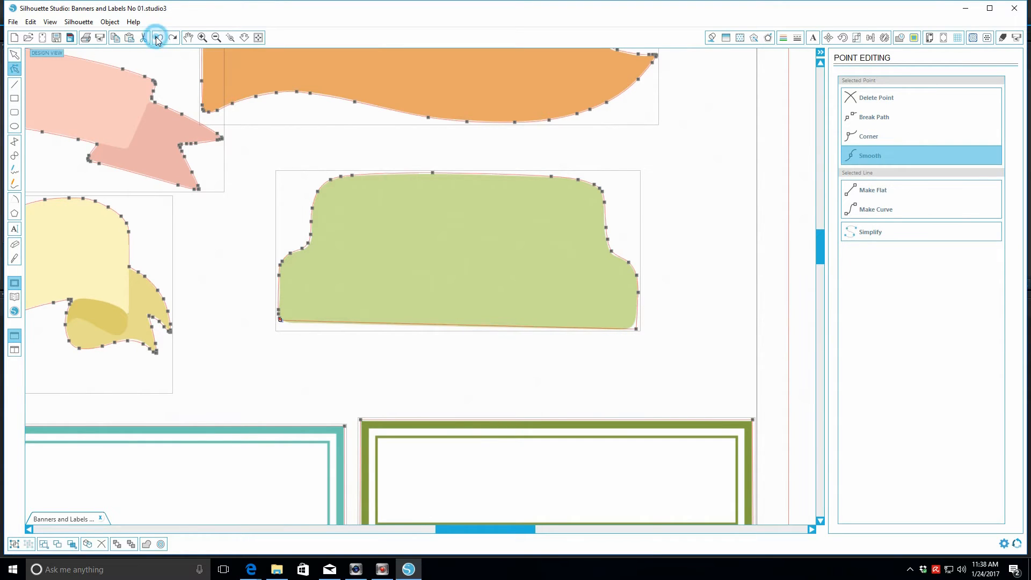
click(159, 38)
click(158, 37)
click(159, 38)
click(158, 37)
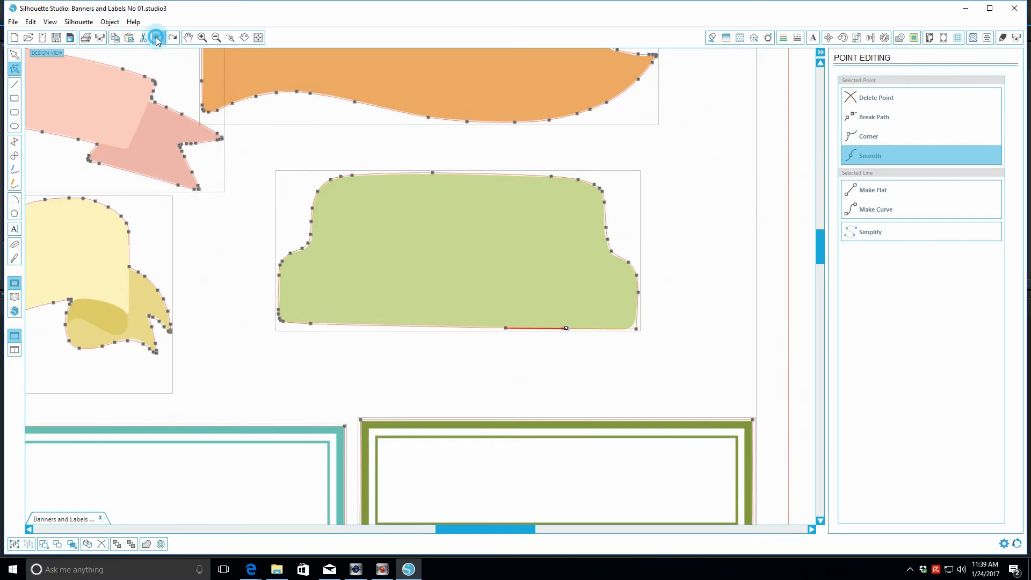
click(158, 38)
click(158, 37)
click(159, 37)
click(159, 38)
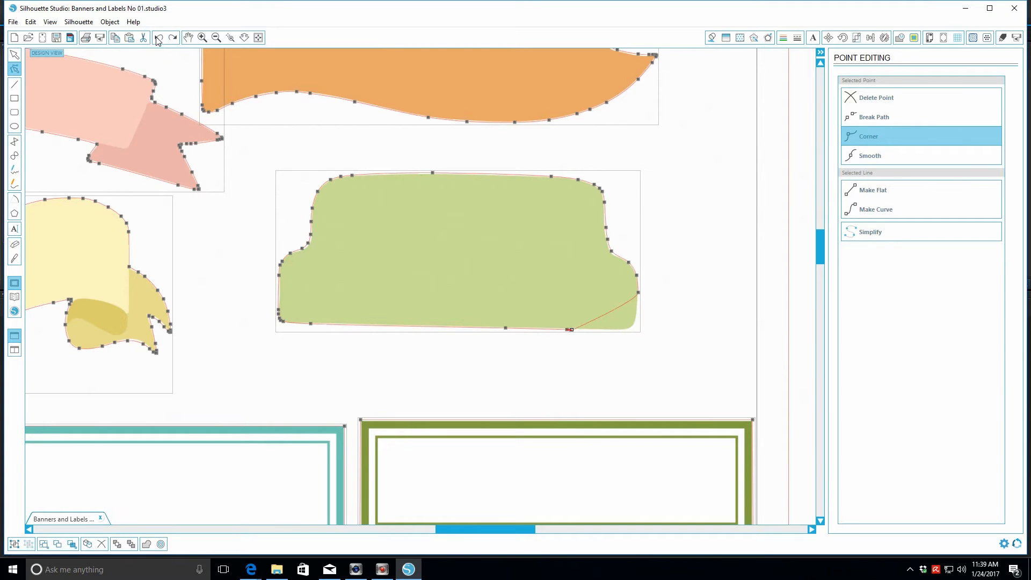
click(158, 38)
click(159, 37)
click(159, 37)
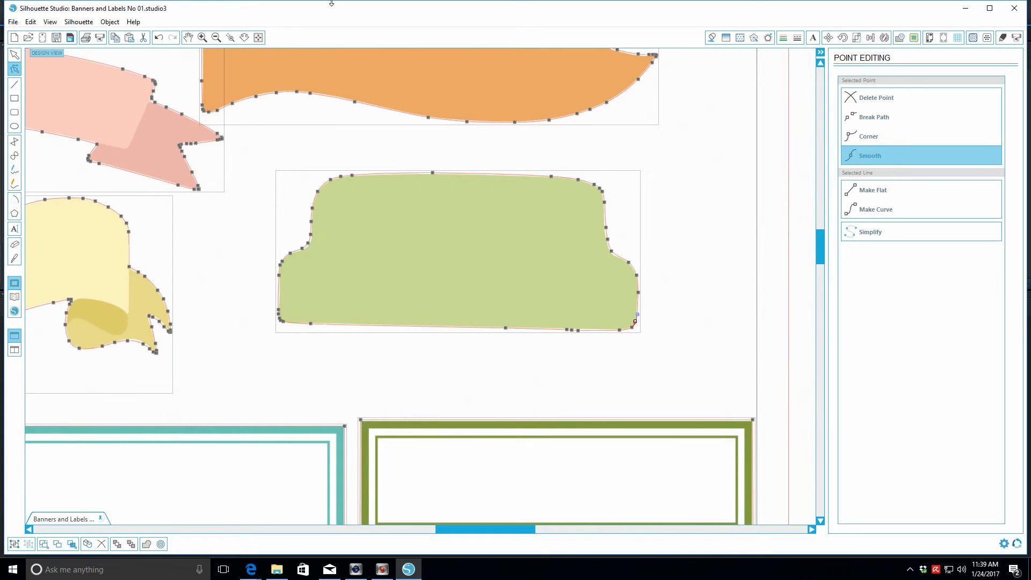
Step: Move the lower-left corner point of the red square label's cut line slightly outward and leave point editing
click(258, 37)
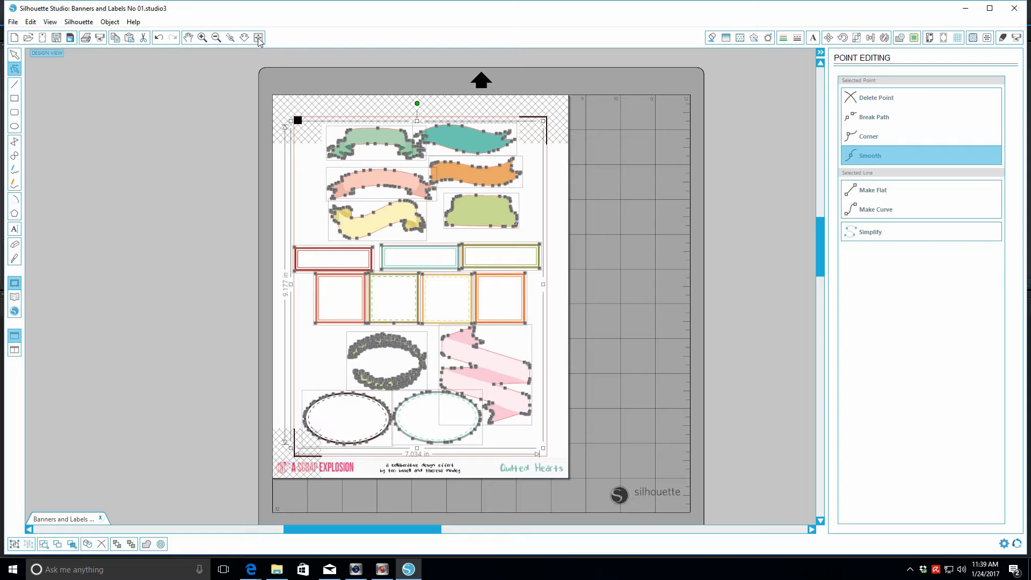
click(202, 38)
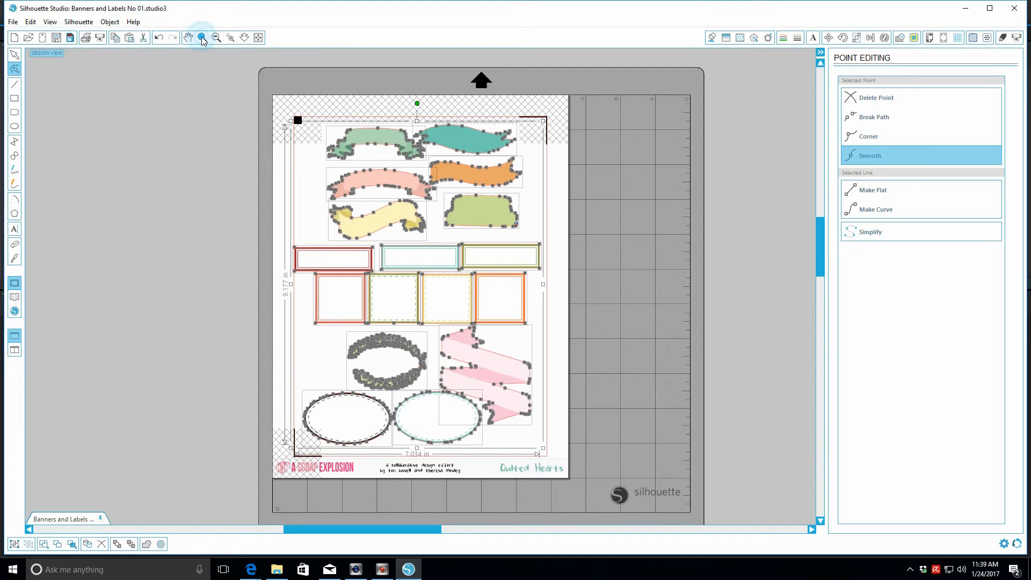
click(202, 38)
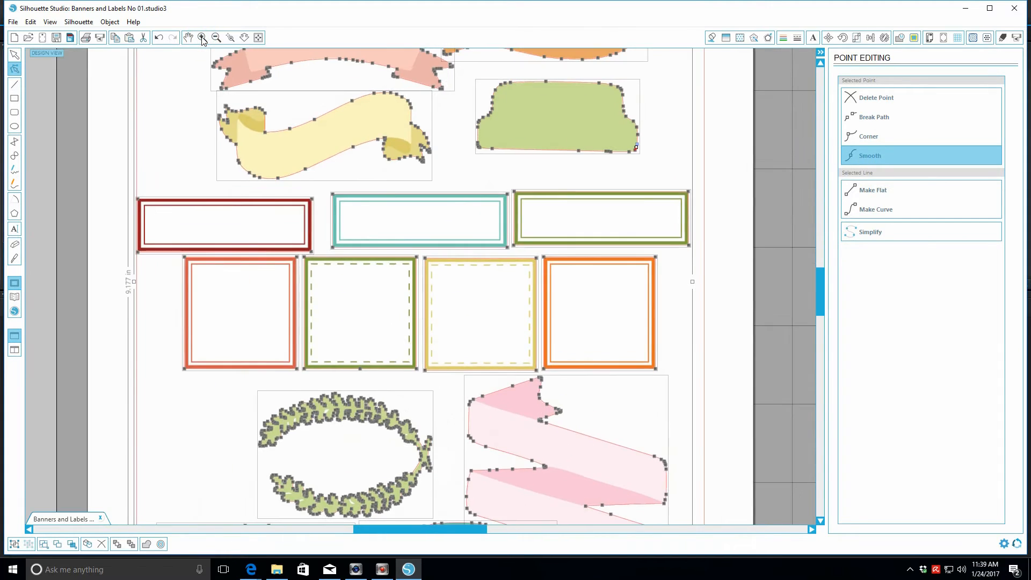
scroll(461, 252, up, 1)
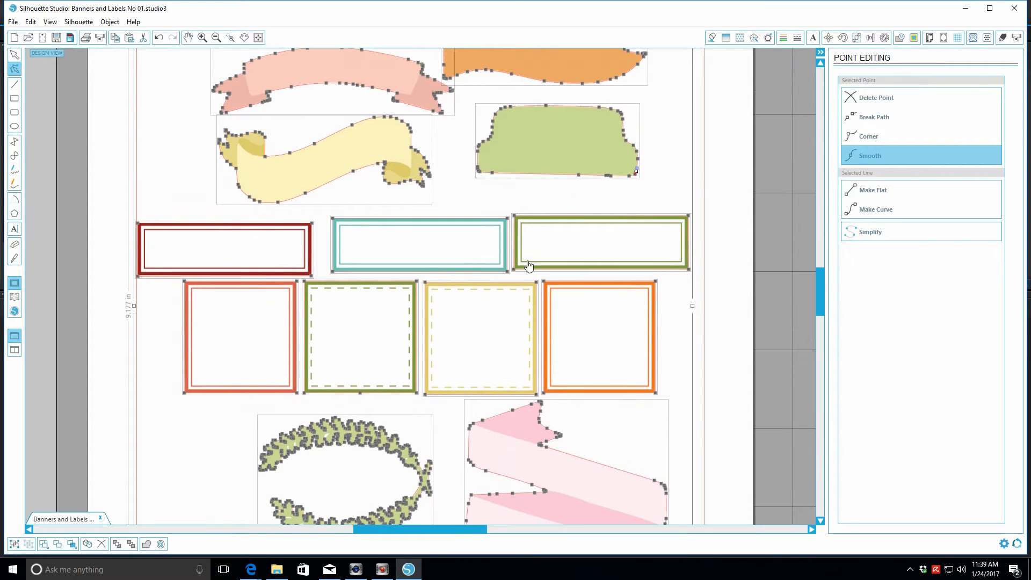
drag(824, 255, 838, 339)
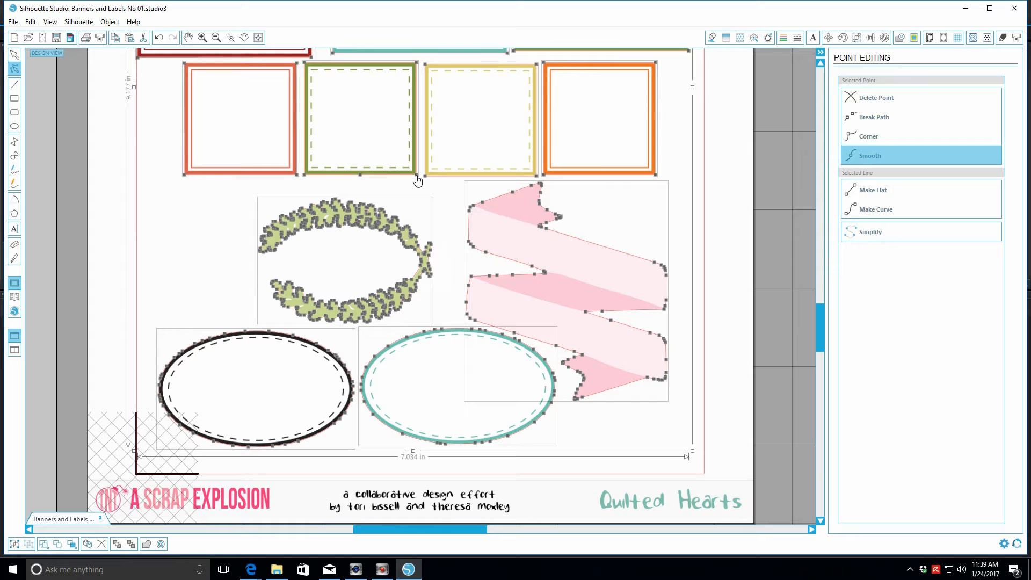
click(297, 175)
drag(185, 175, 183, 175)
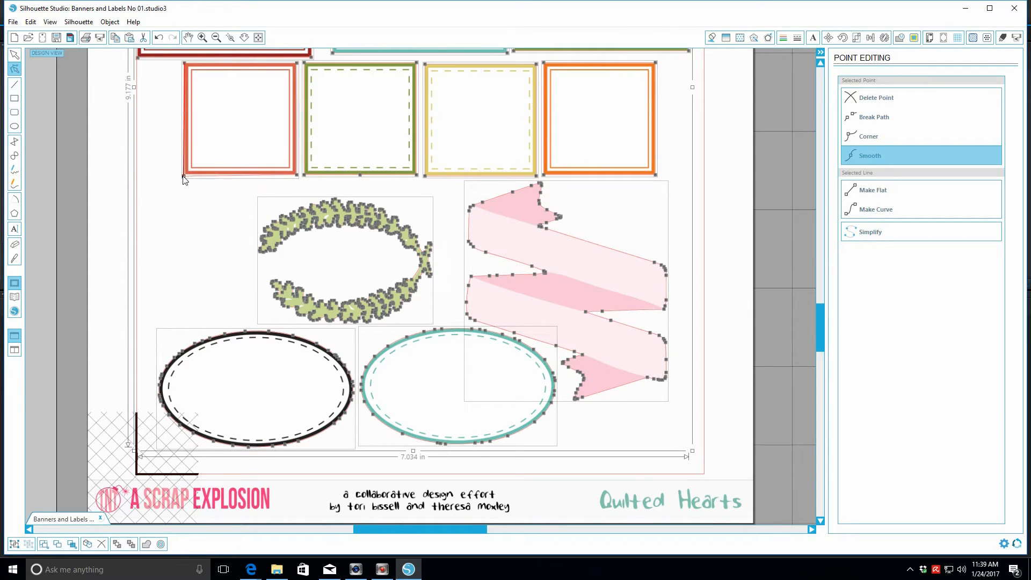
click(299, 177)
click(185, 176)
click(308, 229)
click(15, 57)
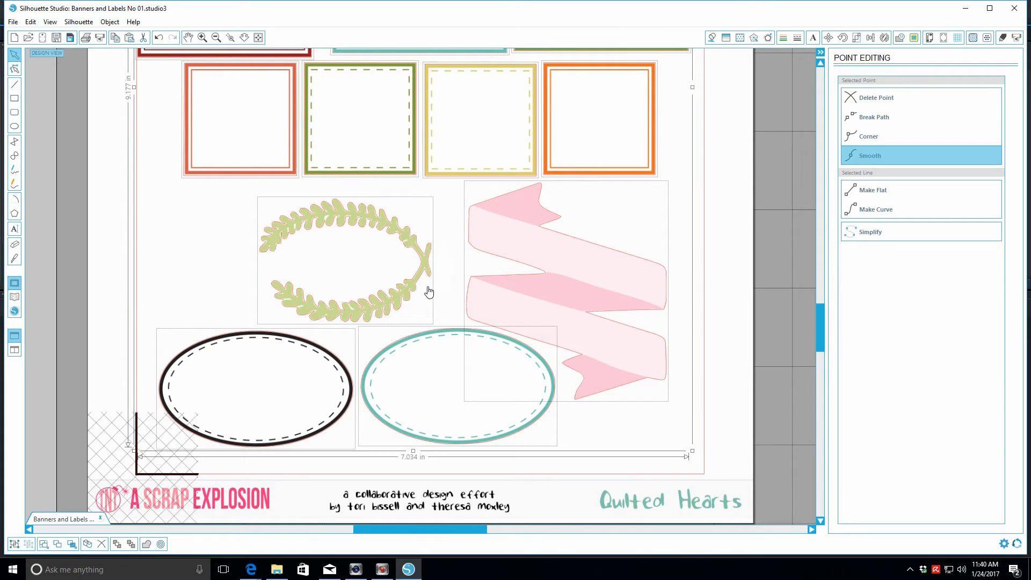
Step: Display the edit points on the black oval label's cut line and leave point editing
click(200, 340)
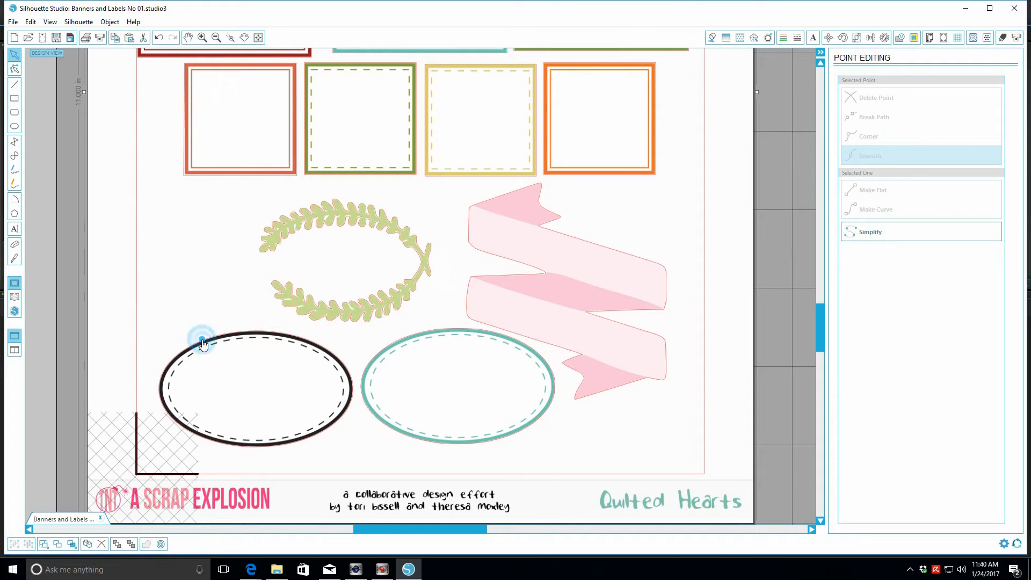
click(204, 343)
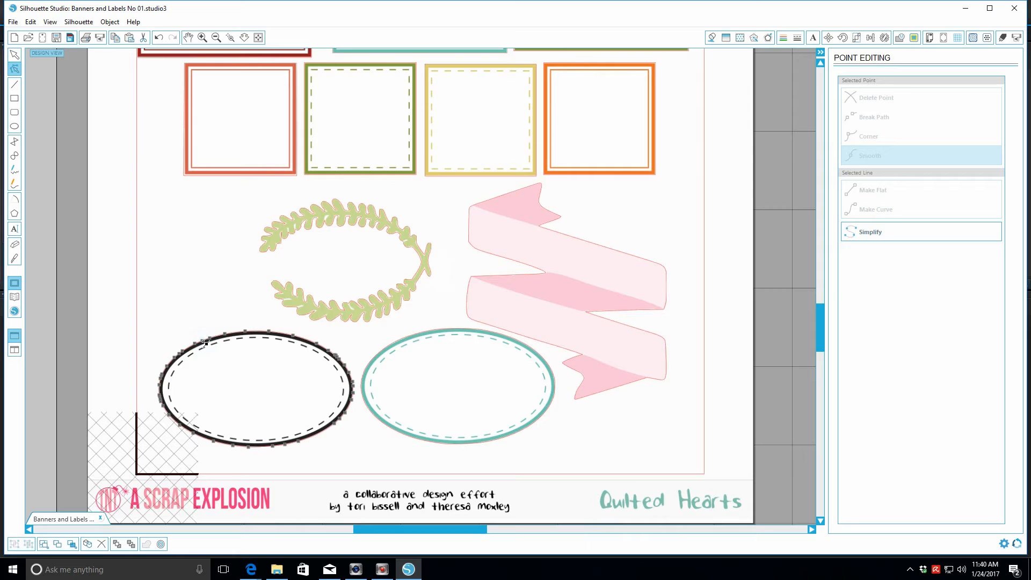
click(16, 56)
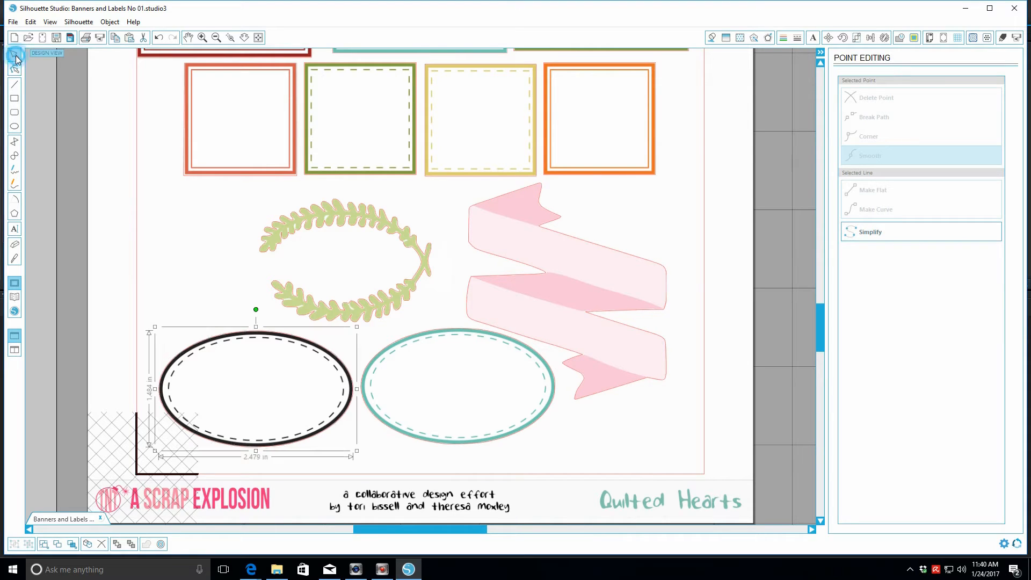
Step: Copy the full-sheet banners and labels image and paste a duplicate of it onto the page
right_click(267, 357)
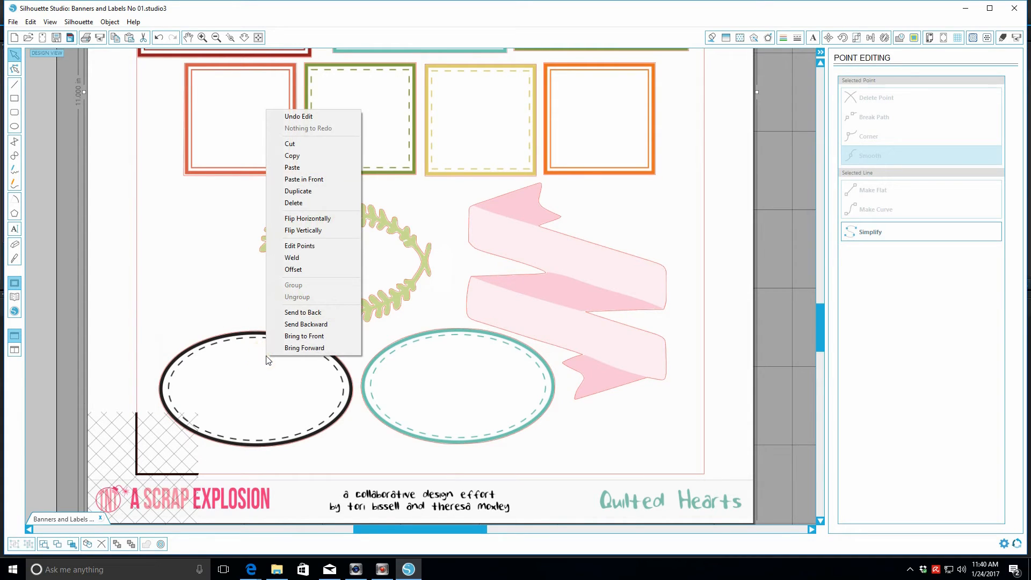
click(311, 156)
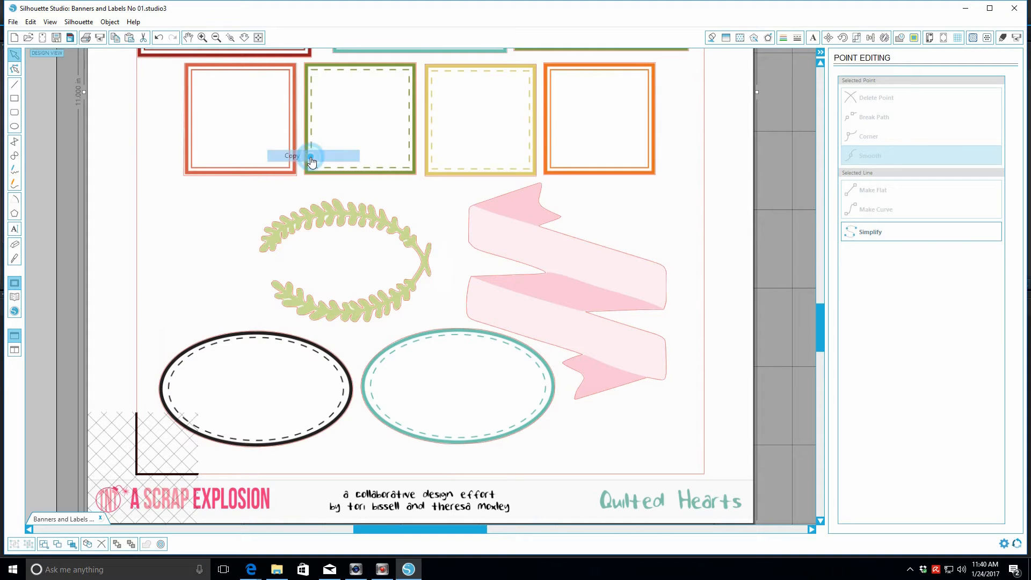
right_click(314, 369)
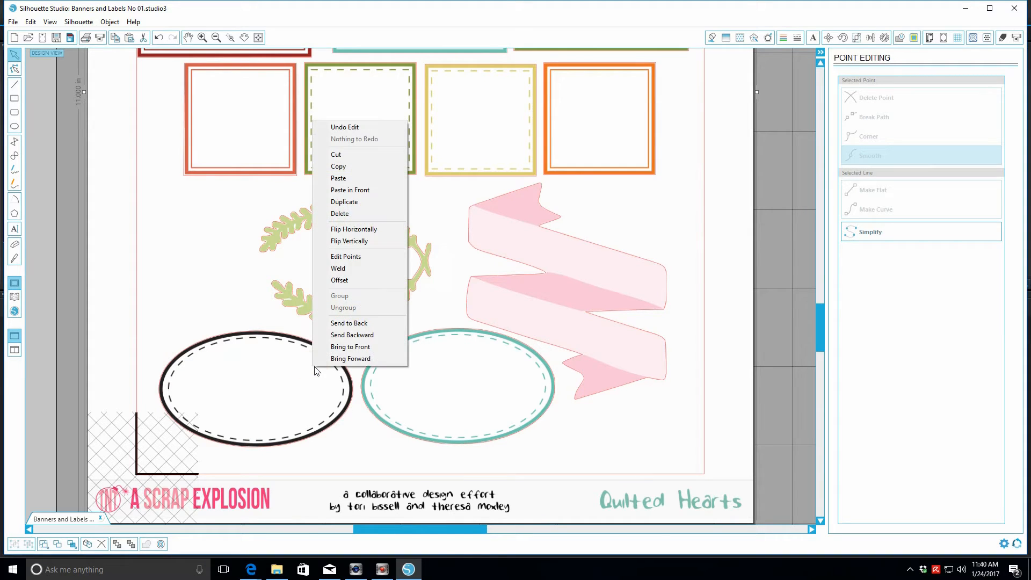
click(339, 177)
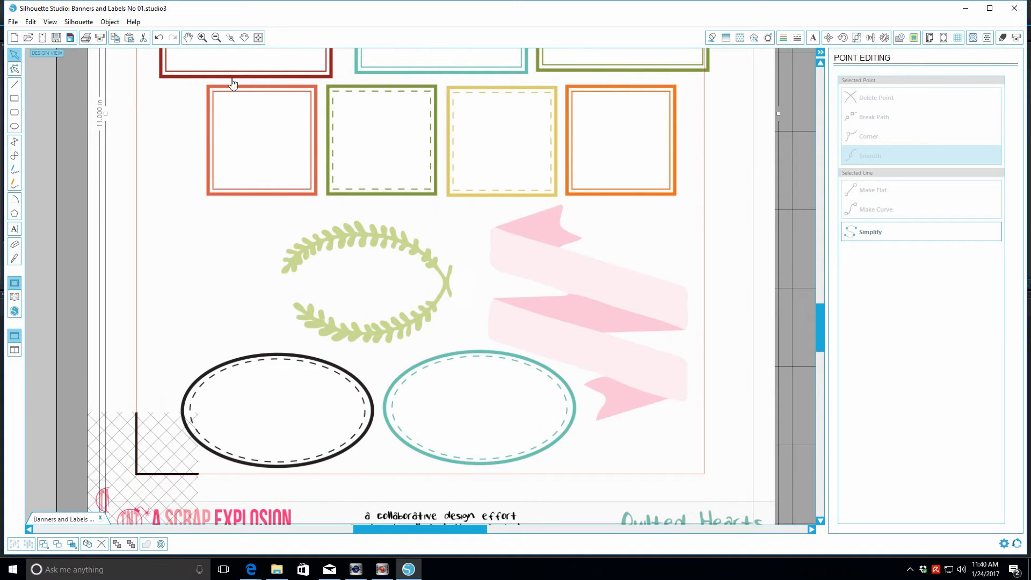
Step: Undo the pasted sheet duplicate, then display the black oval label's edit points and leave point editing with its cut line selected
click(160, 39)
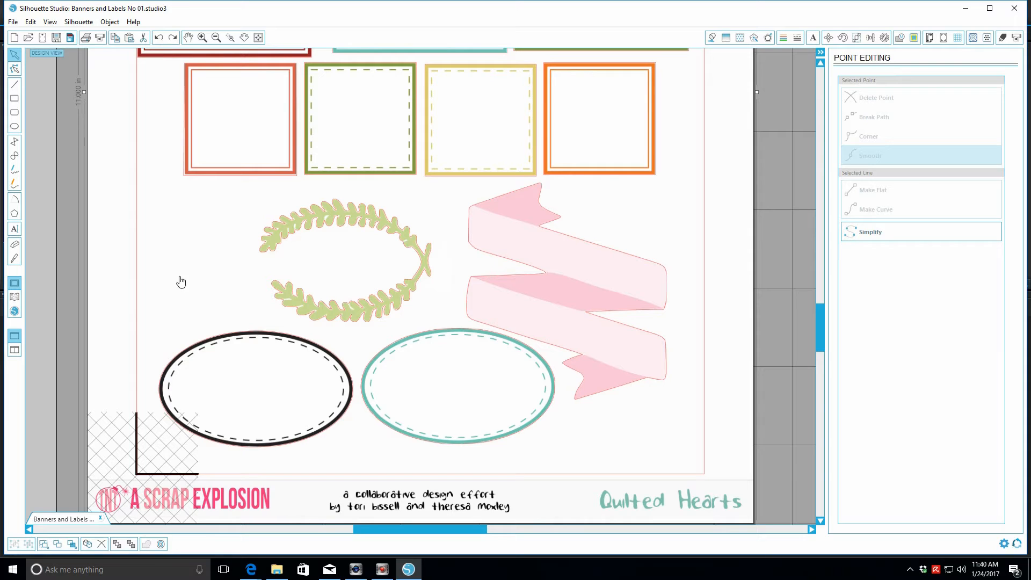
double_click(212, 341)
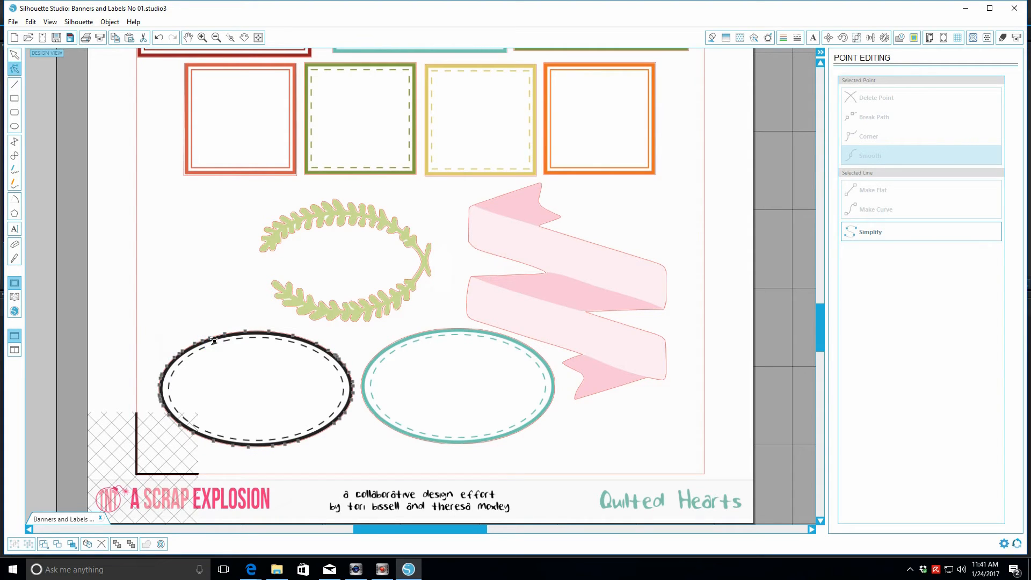
click(15, 55)
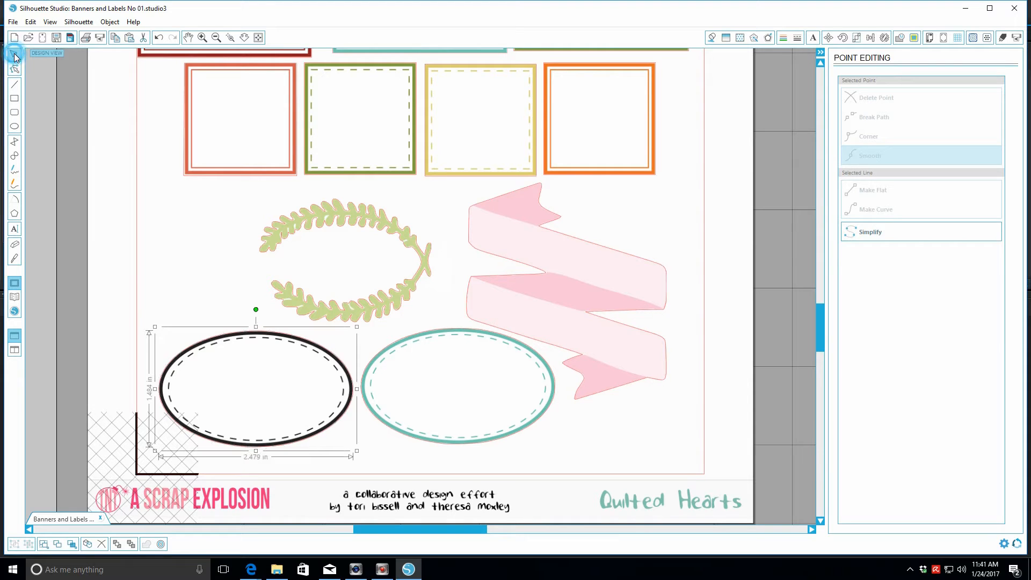
click(267, 346)
right_click(266, 346)
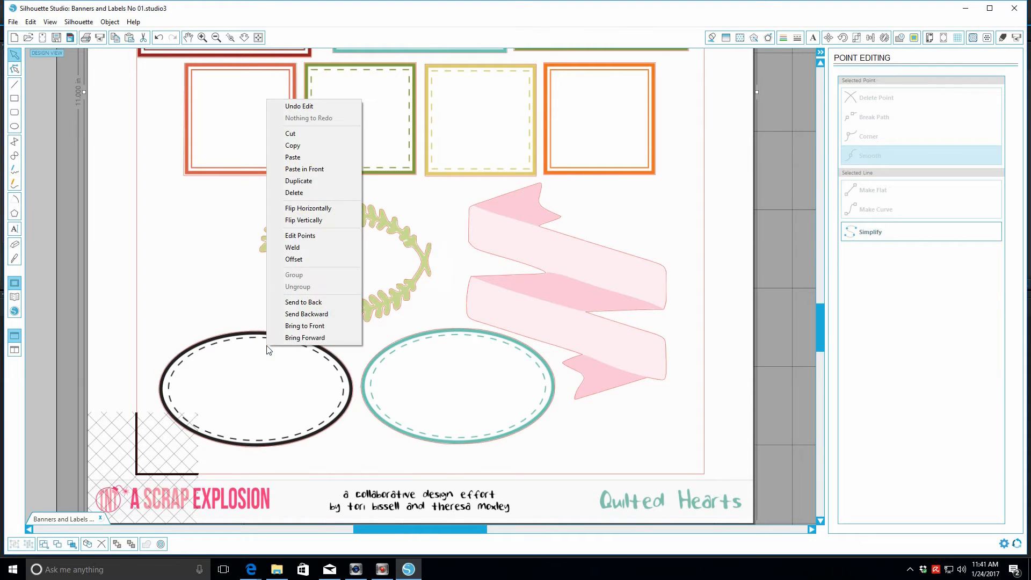
click(313, 146)
right_click(276, 226)
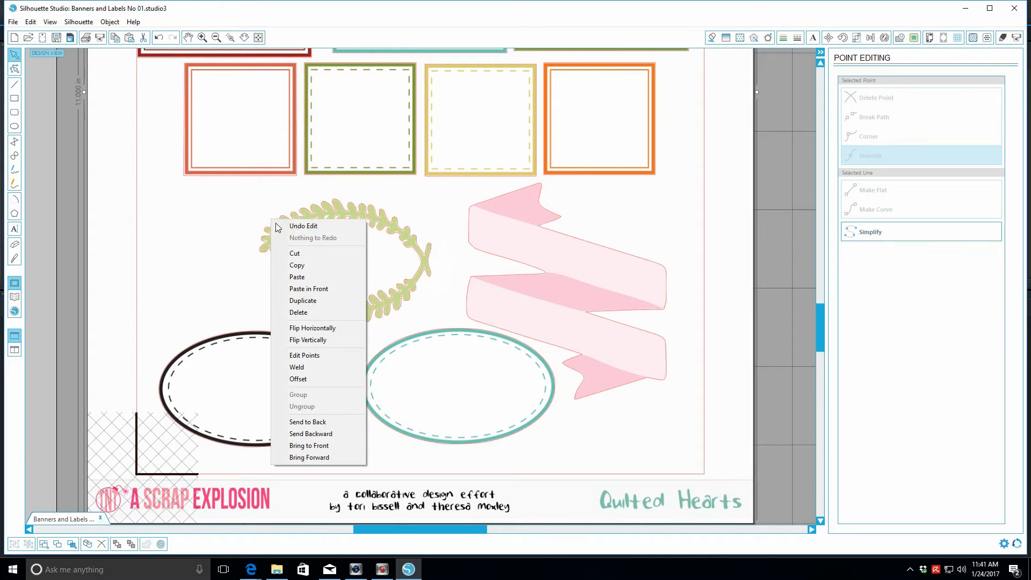
click(322, 276)
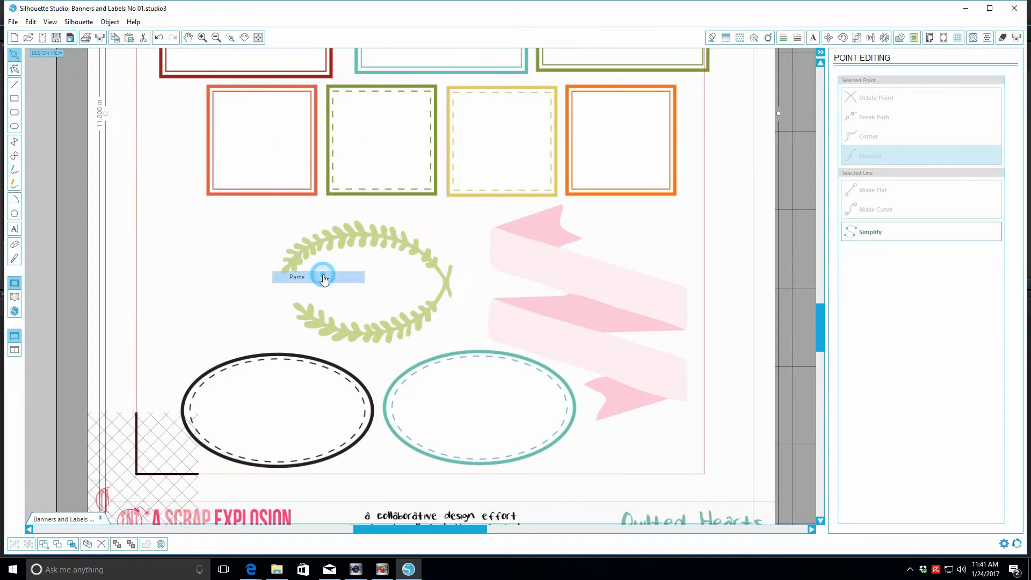
click(158, 37)
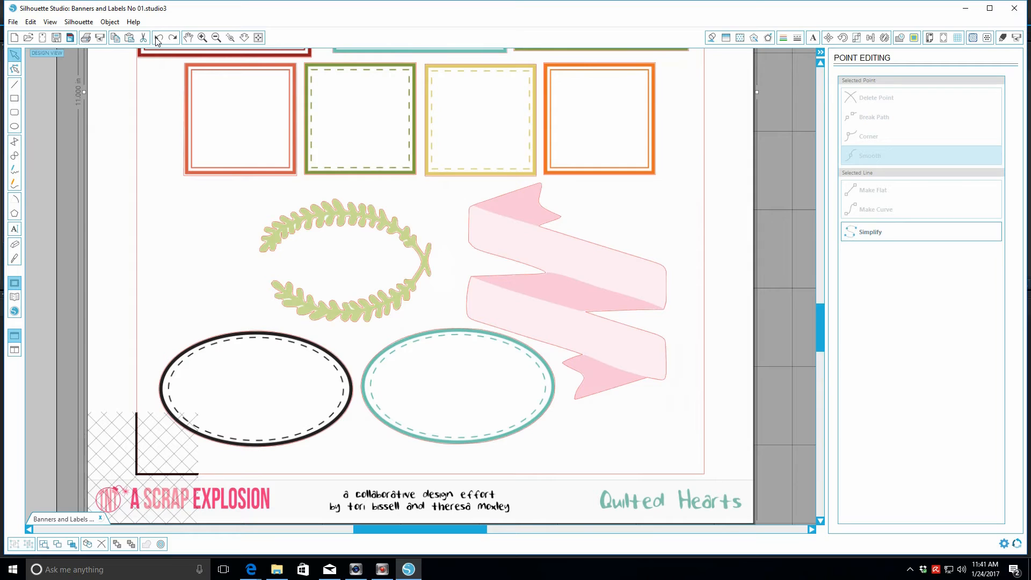
Step: Duplicate the black oval label's cut line, place the copy around the green wreath and realign the original with its label
click(261, 335)
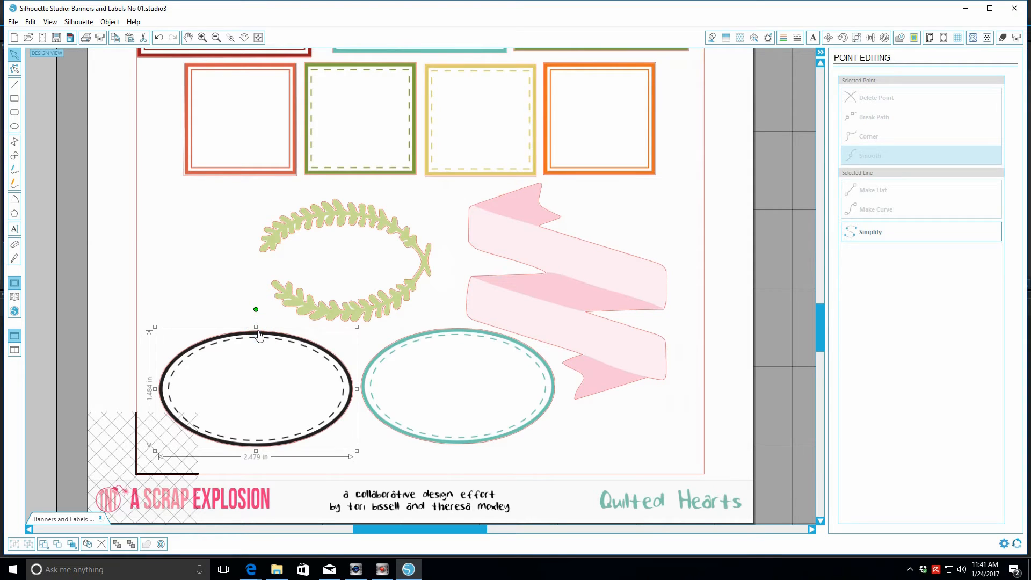
drag(260, 334, 265, 332)
right_click(264, 331)
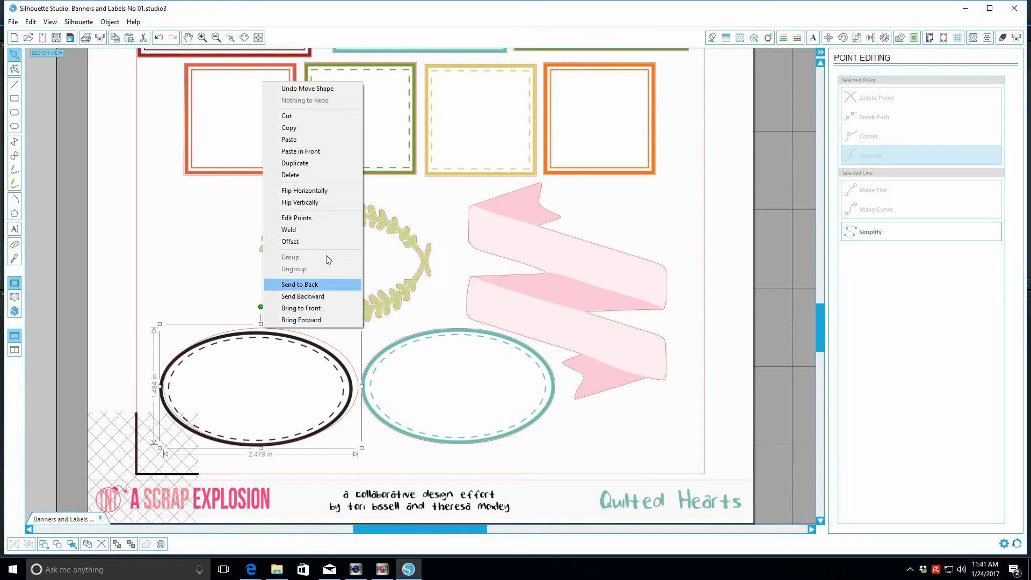
click(312, 129)
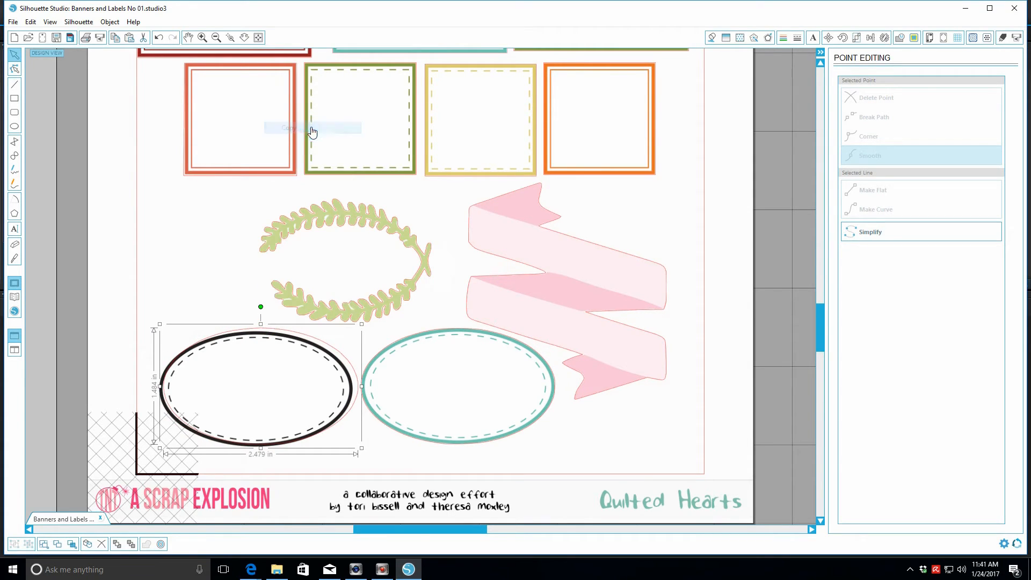
right_click(337, 333)
click(362, 146)
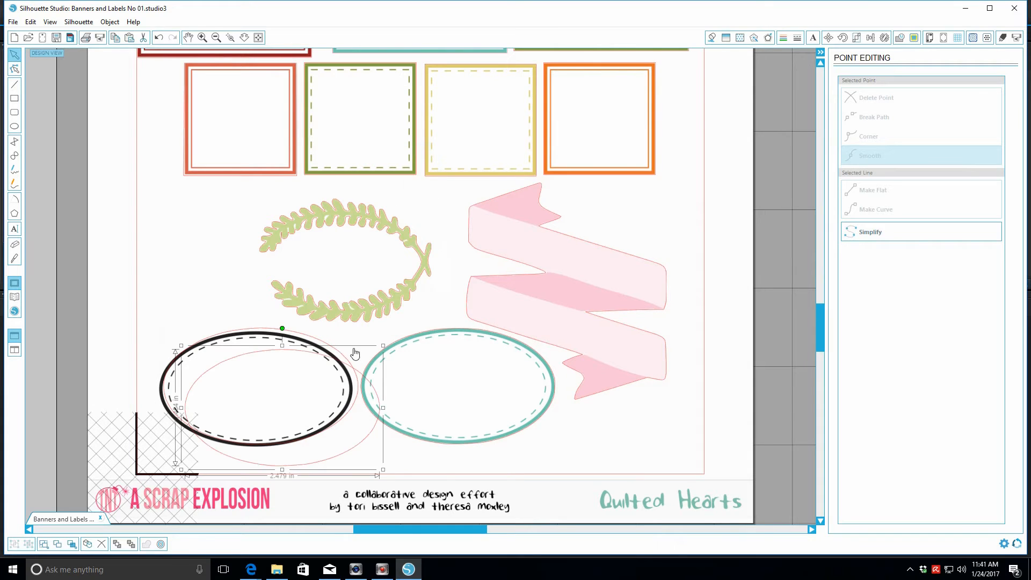
drag(357, 369, 430, 236)
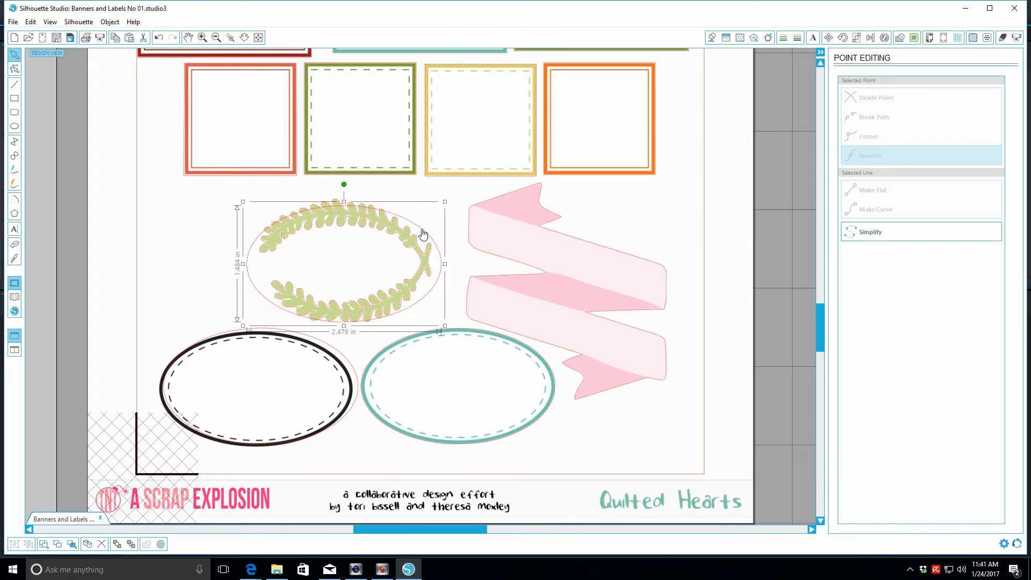
click(354, 371)
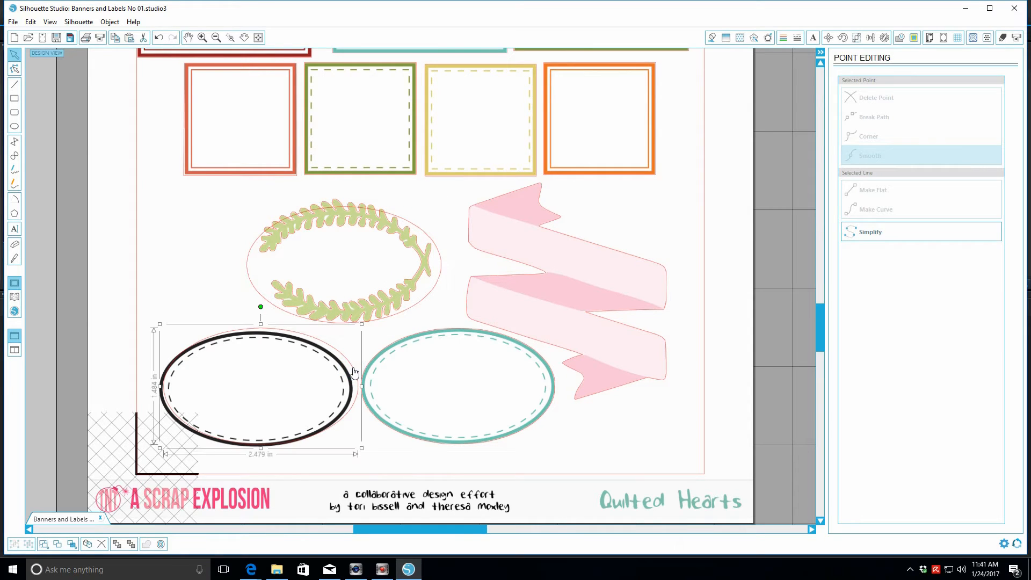
drag(353, 372, 350, 375)
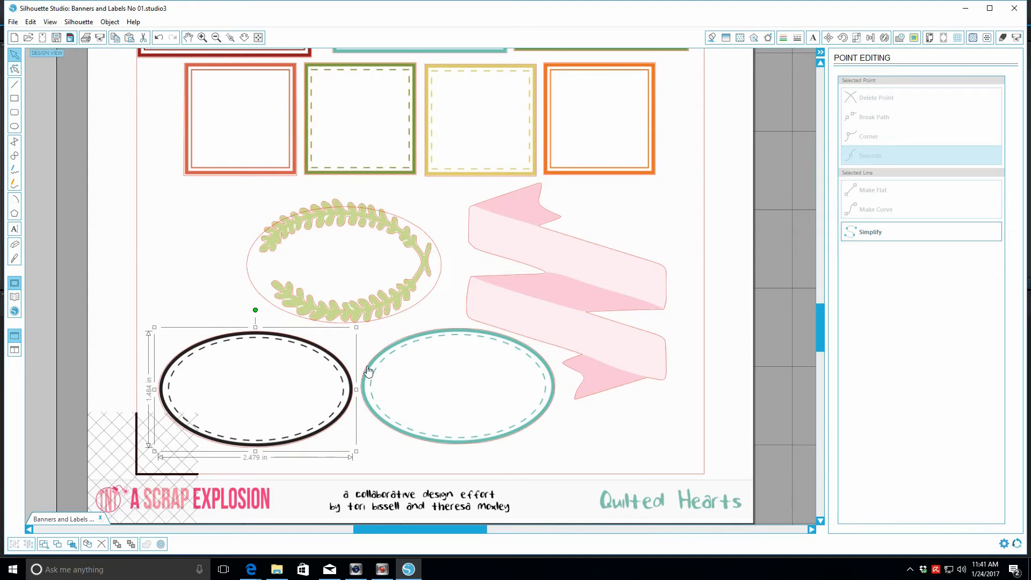
Step: Enlarge the duplicated oval cut line to about 2.75 × 1.64 in and centre it around the green wreath
click(415, 228)
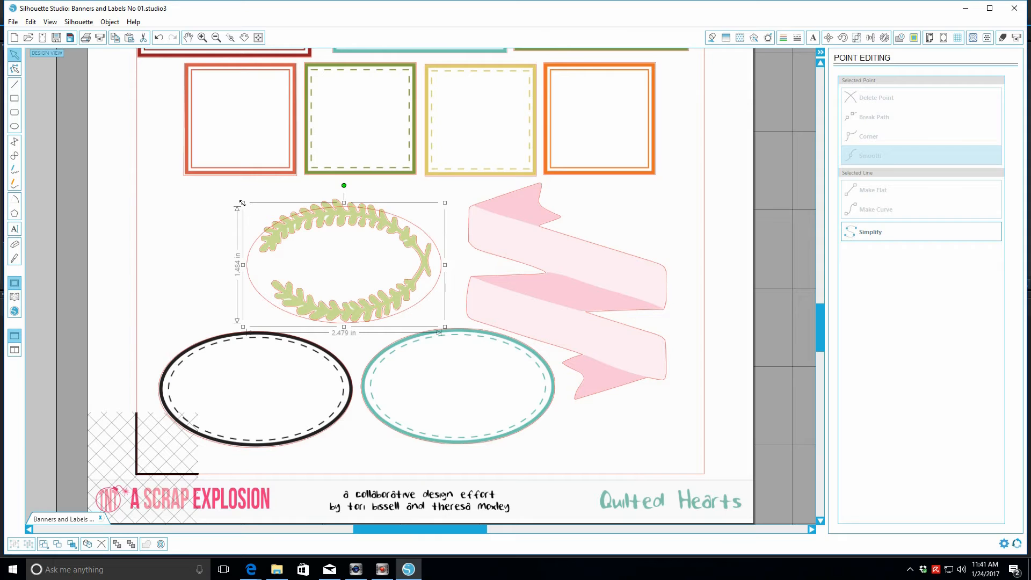
drag(243, 203, 229, 185)
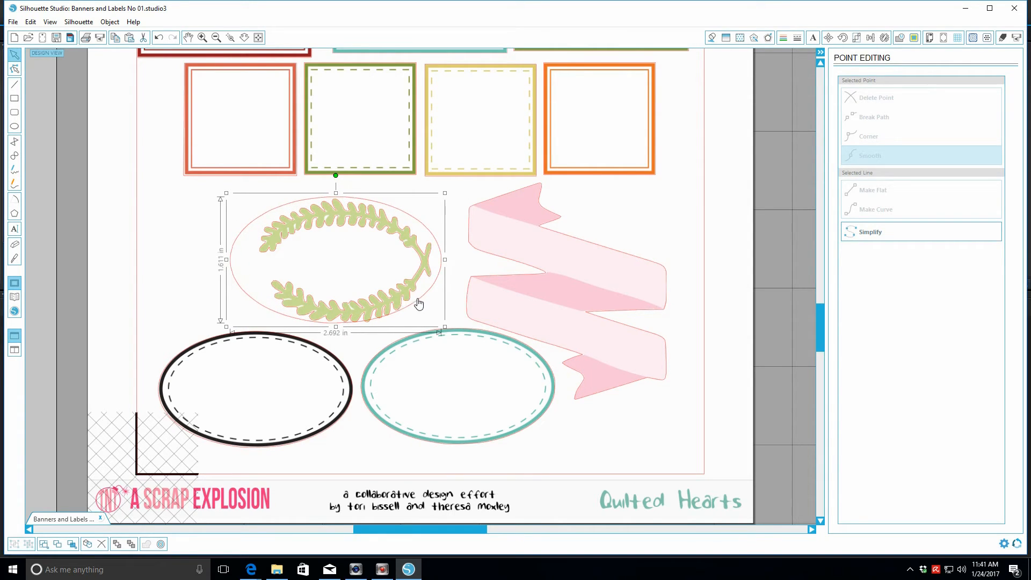
drag(421, 303, 424, 305)
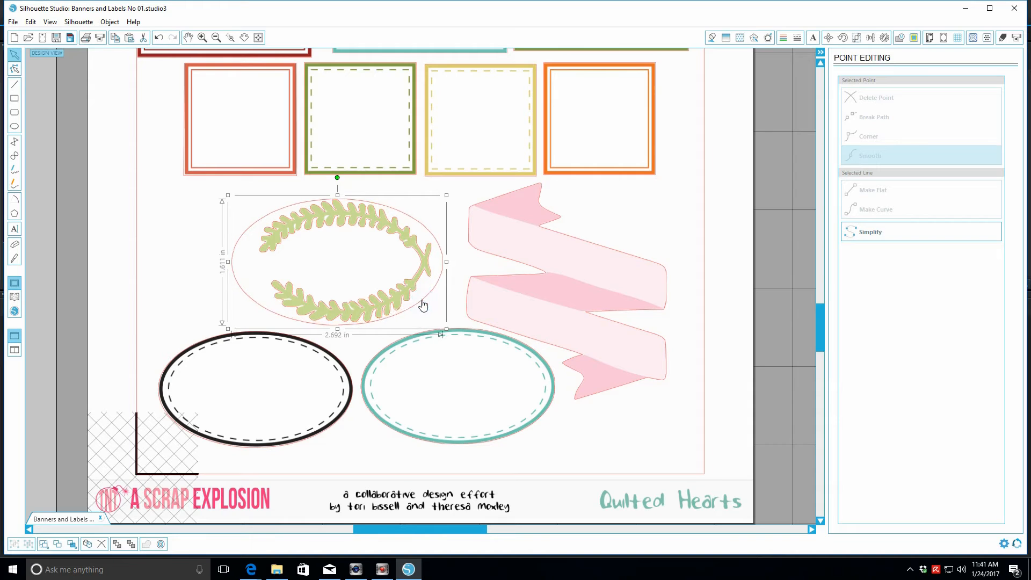
drag(228, 195, 224, 191)
click(431, 291)
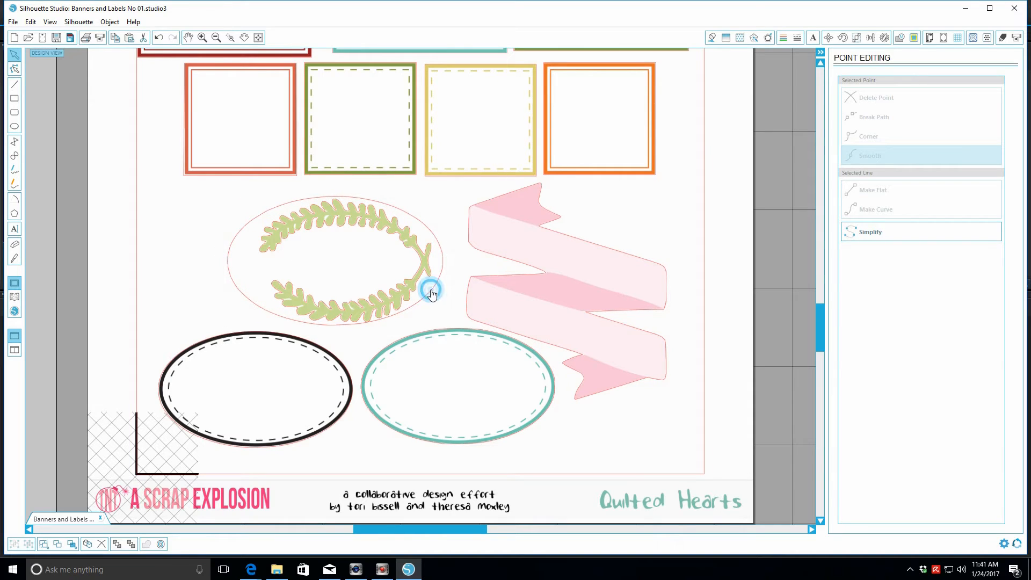
drag(431, 291, 434, 293)
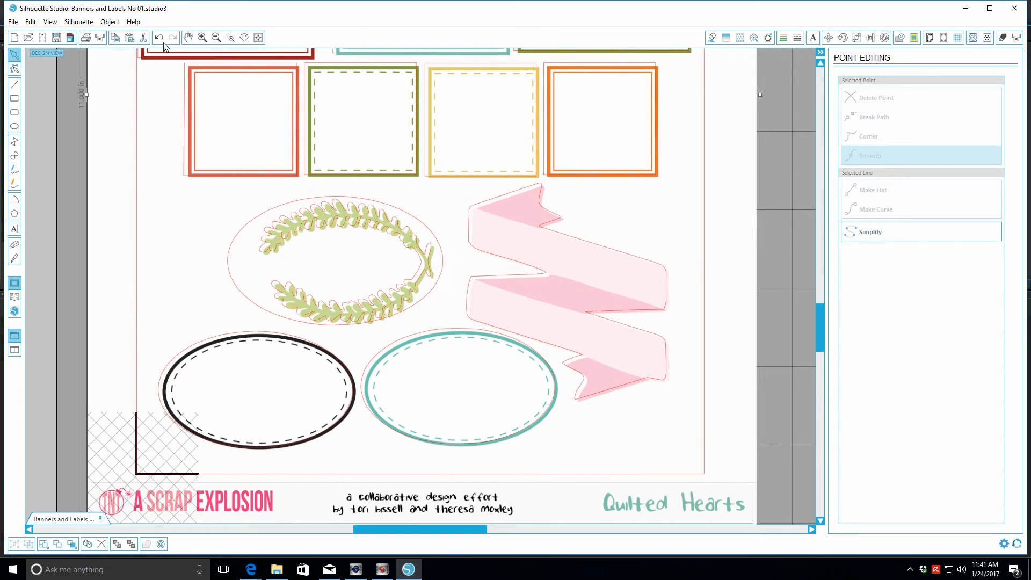
click(159, 38)
click(433, 290)
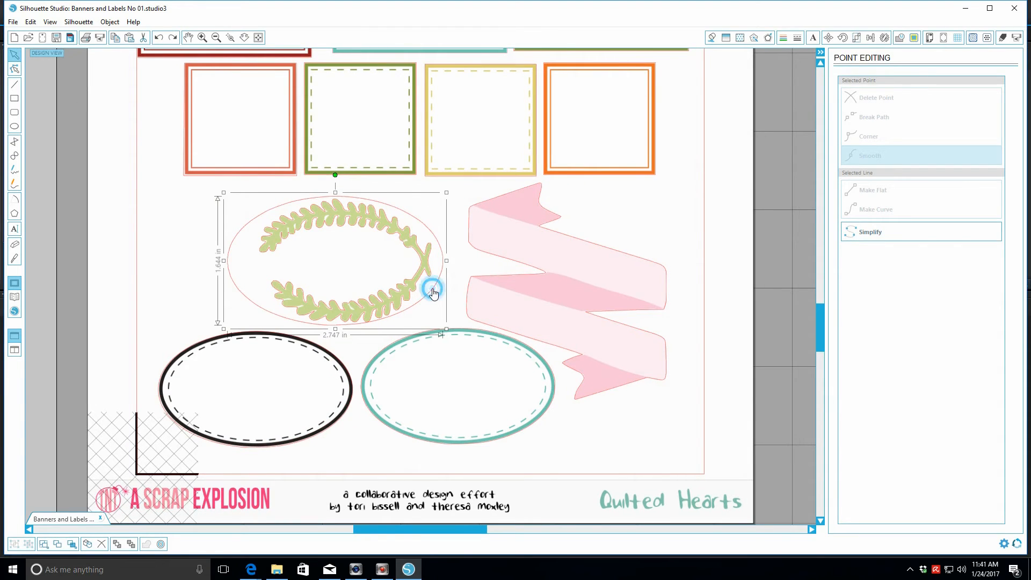
drag(434, 291, 436, 294)
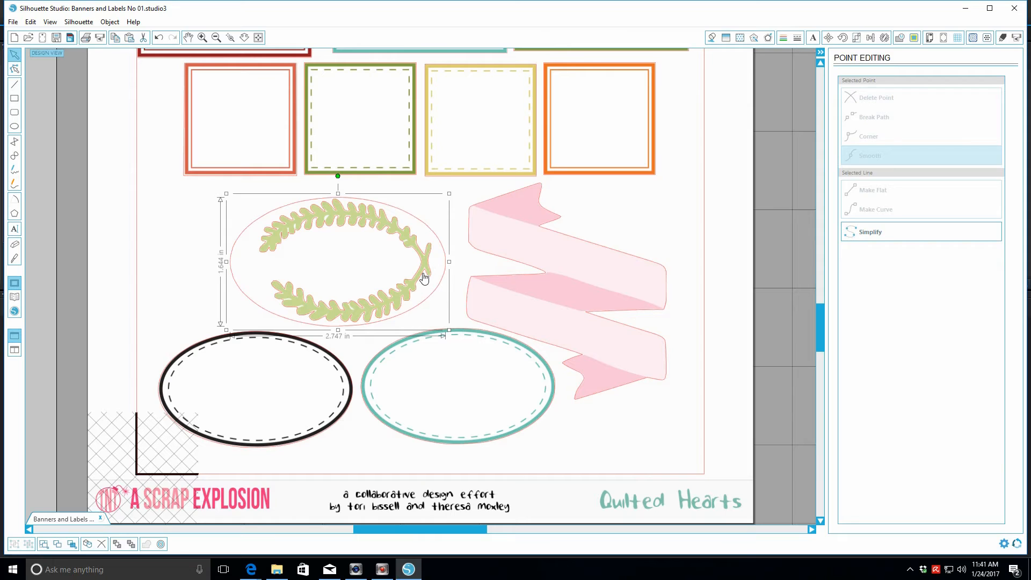
Step: Delete the traced cut line that follows the leaves of the green wreath
click(424, 275)
click(424, 276)
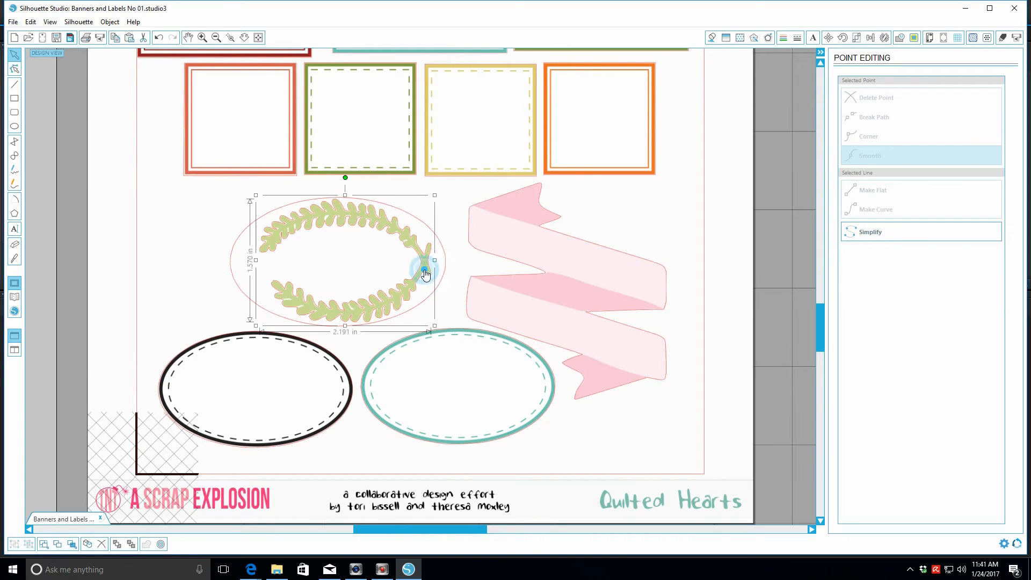
drag(423, 279, 425, 281)
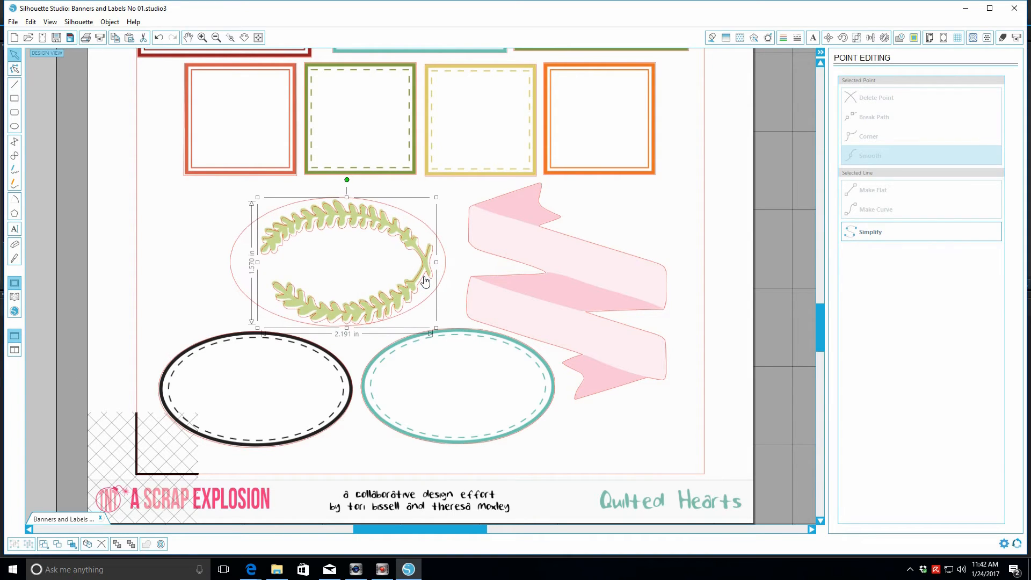
key(Delete)
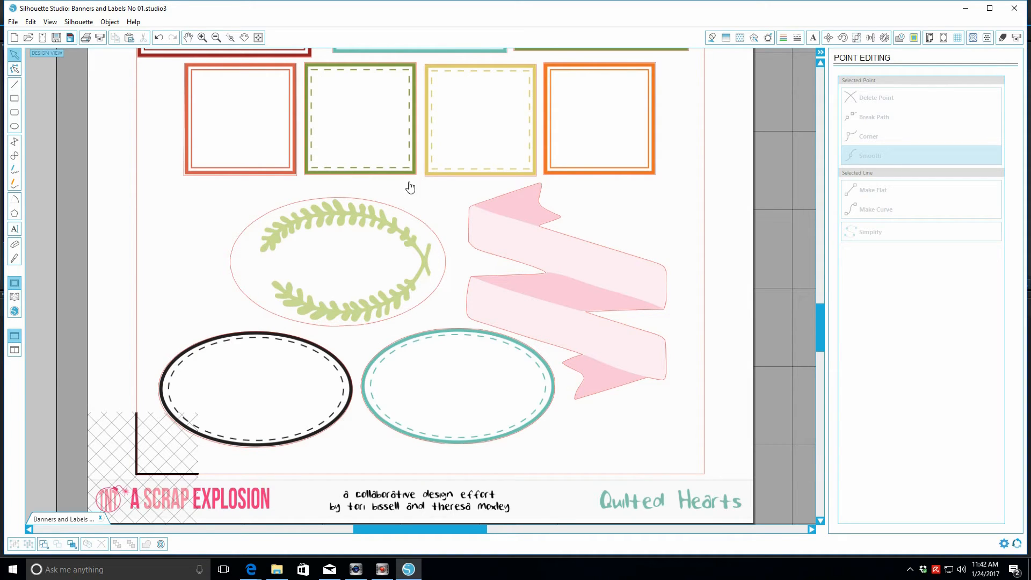
Step: Display the edit points on the orange square label's cut line and select its two lower corner points in turn
click(646, 179)
click(647, 175)
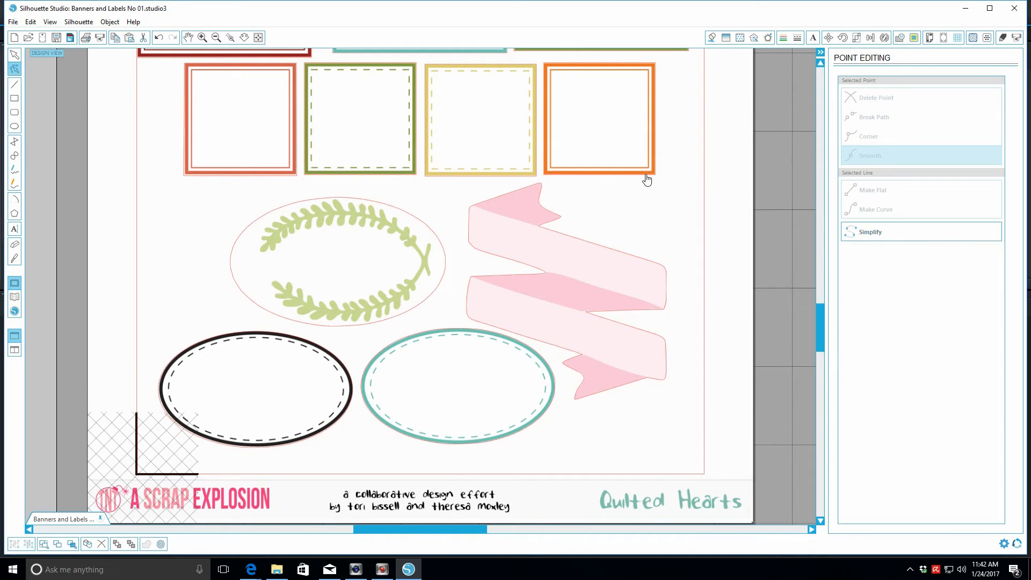
click(15, 69)
click(646, 176)
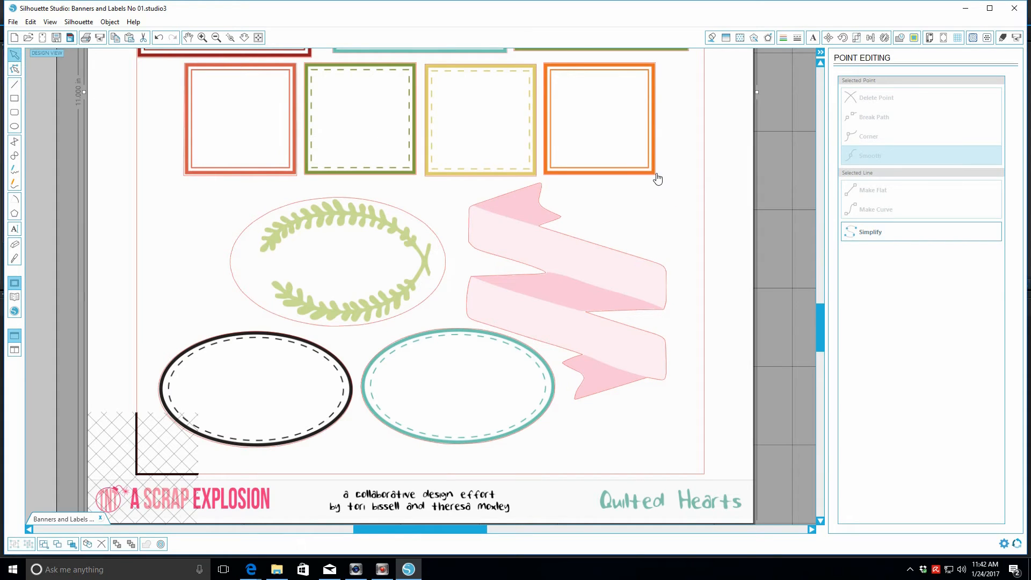
click(656, 176)
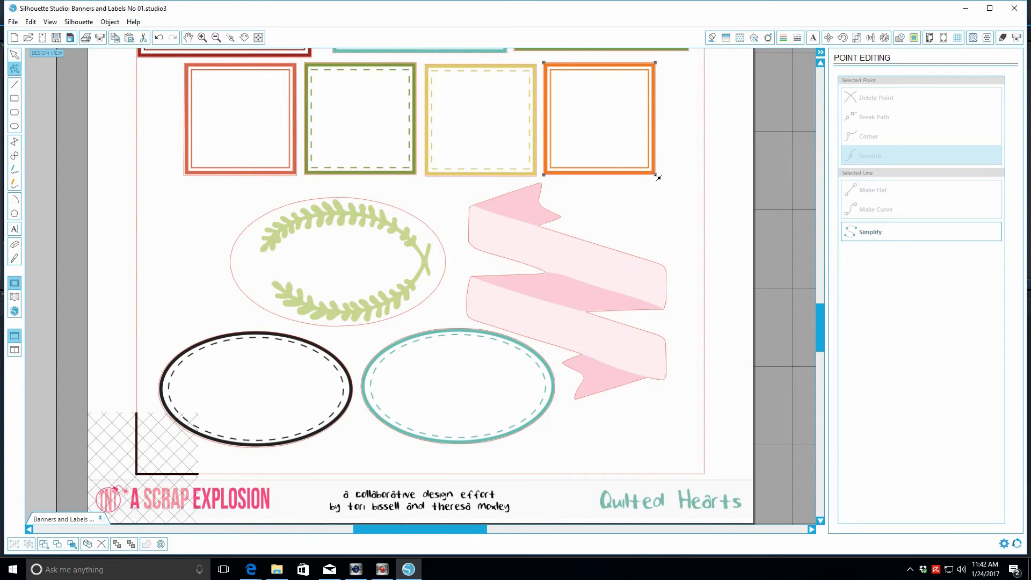
click(656, 175)
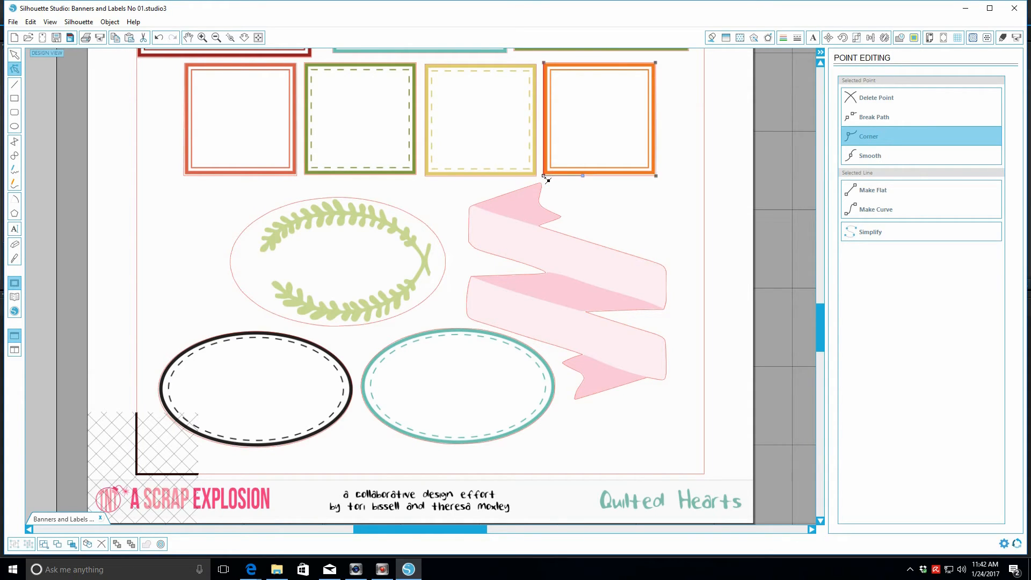
click(543, 175)
Step: Move the full-sheet banners and labels image aside and delete it, keeping only the cut lines on the page
click(257, 37)
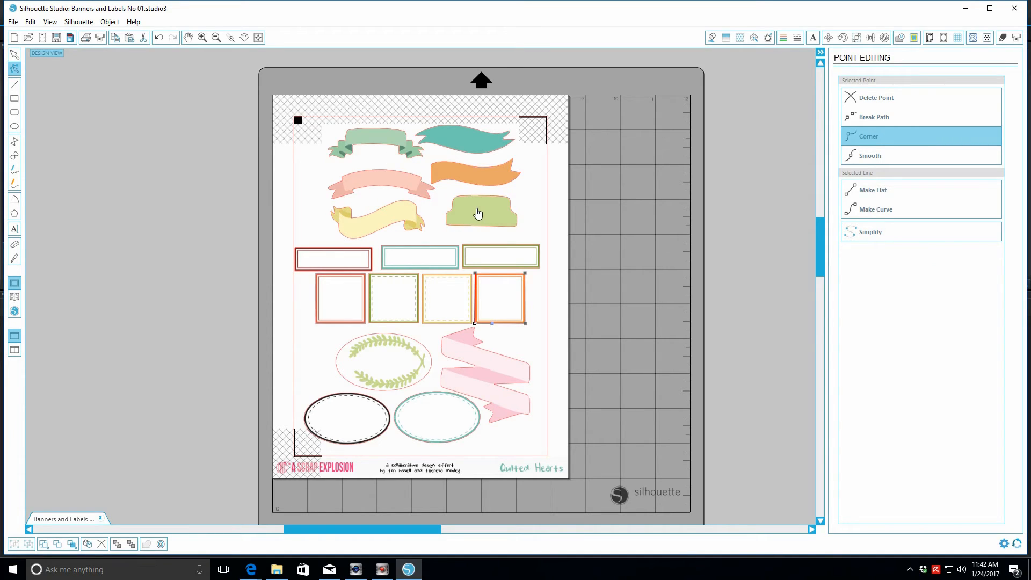
drag(472, 214, 660, 216)
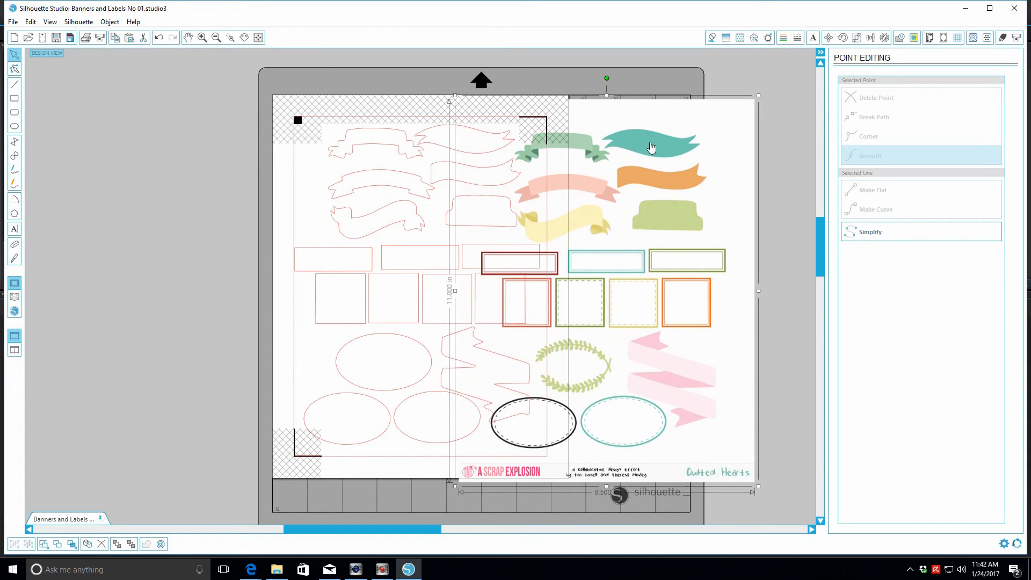
key(Delete)
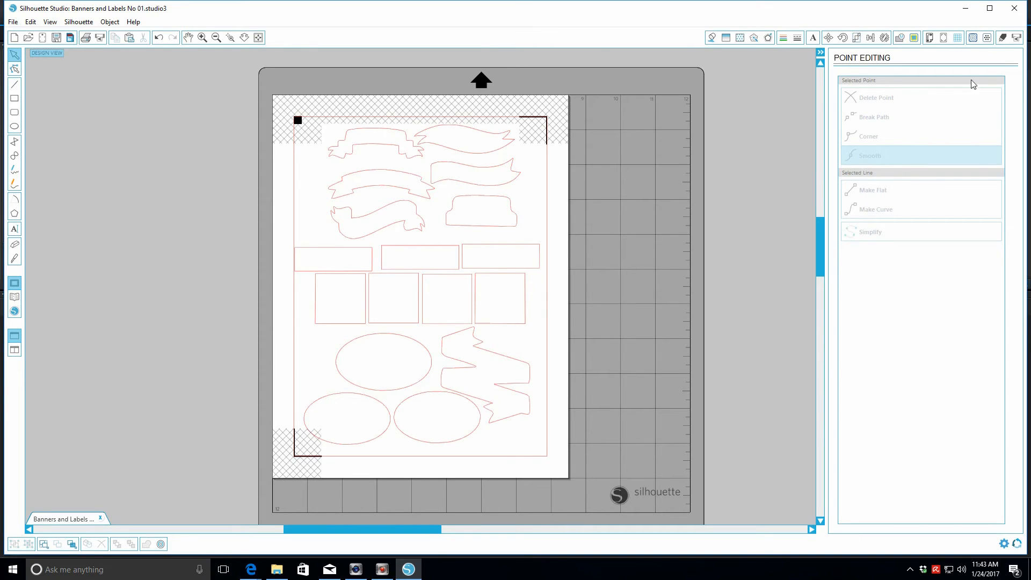
Step: Open the Send to Silhouette settings, view the Save to SD Card dialog and close it without saving
click(1017, 39)
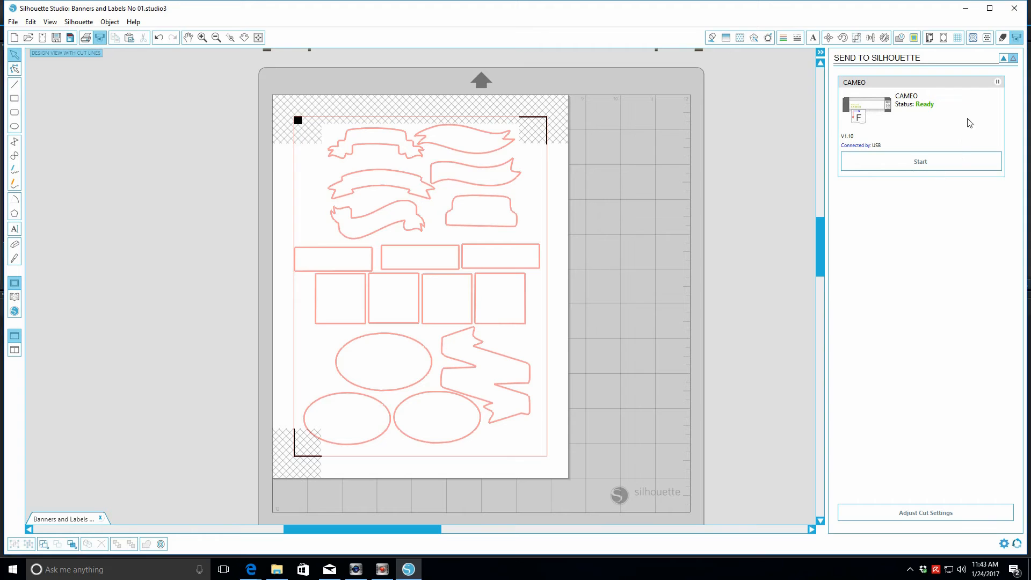
click(69, 38)
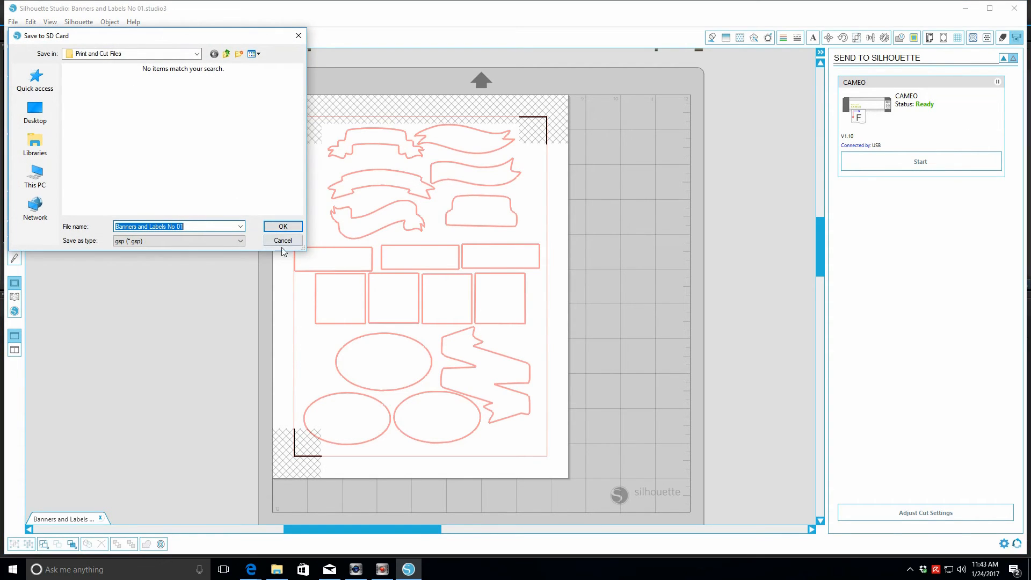
click(281, 241)
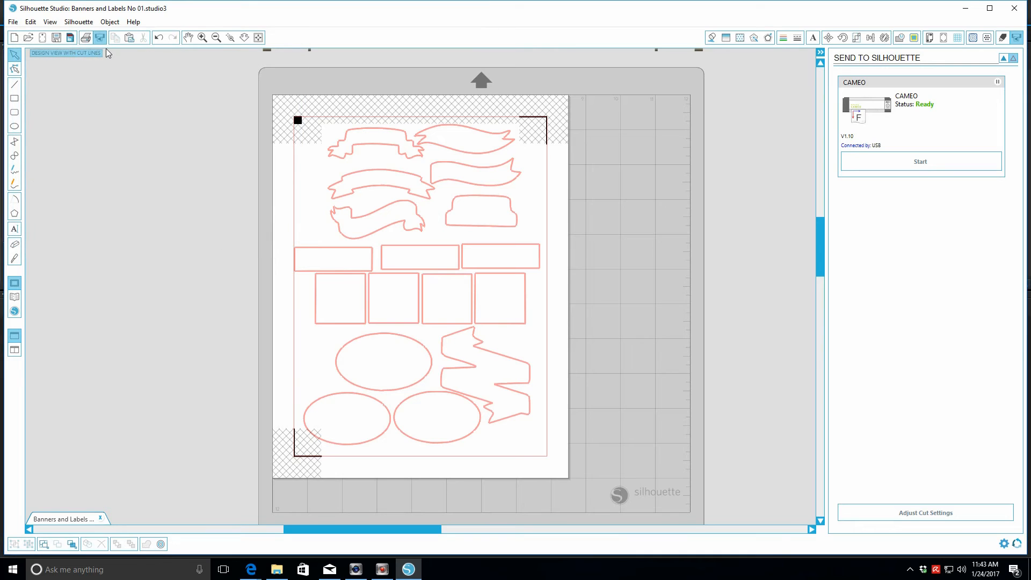